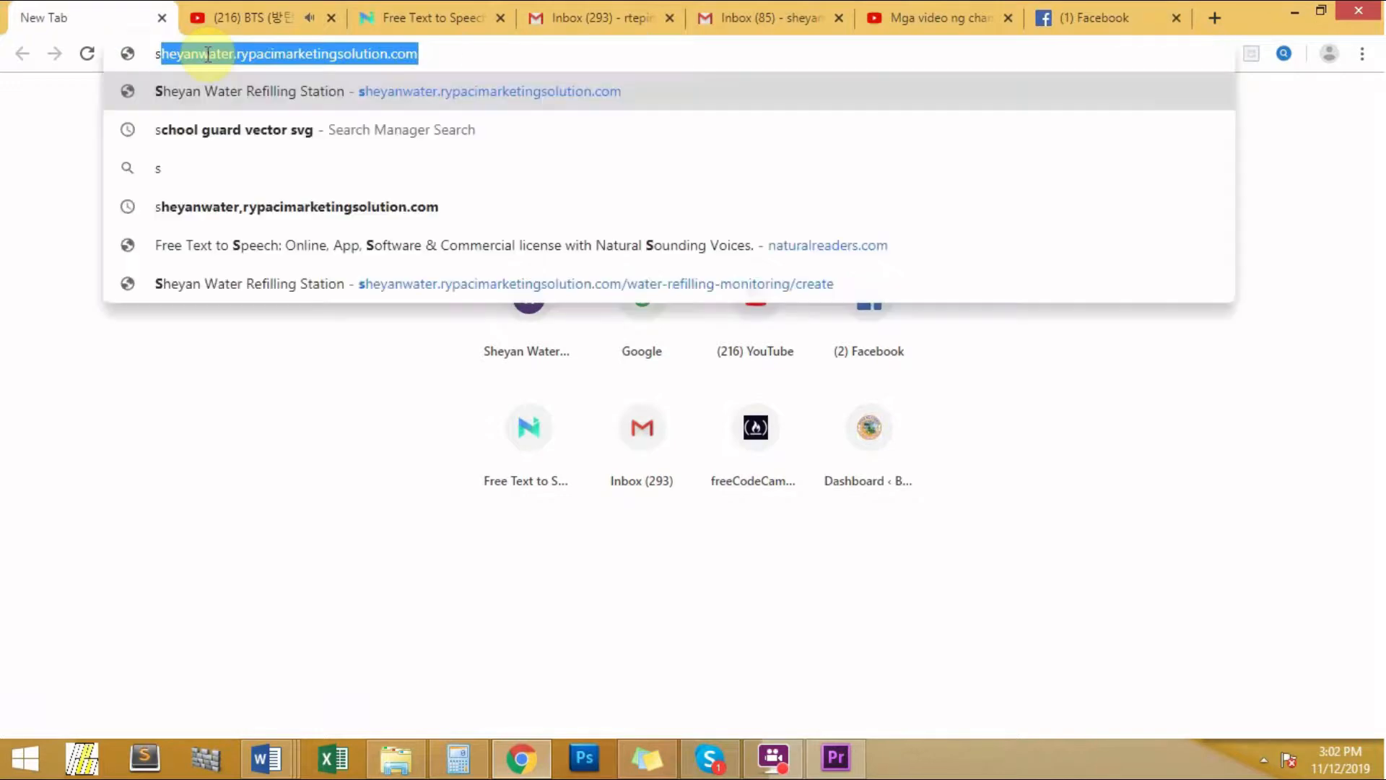
- Go to sheyanwater.rypacimarketingsolution.com in Chrome
{"action": "type", "text": "ter.ry"}
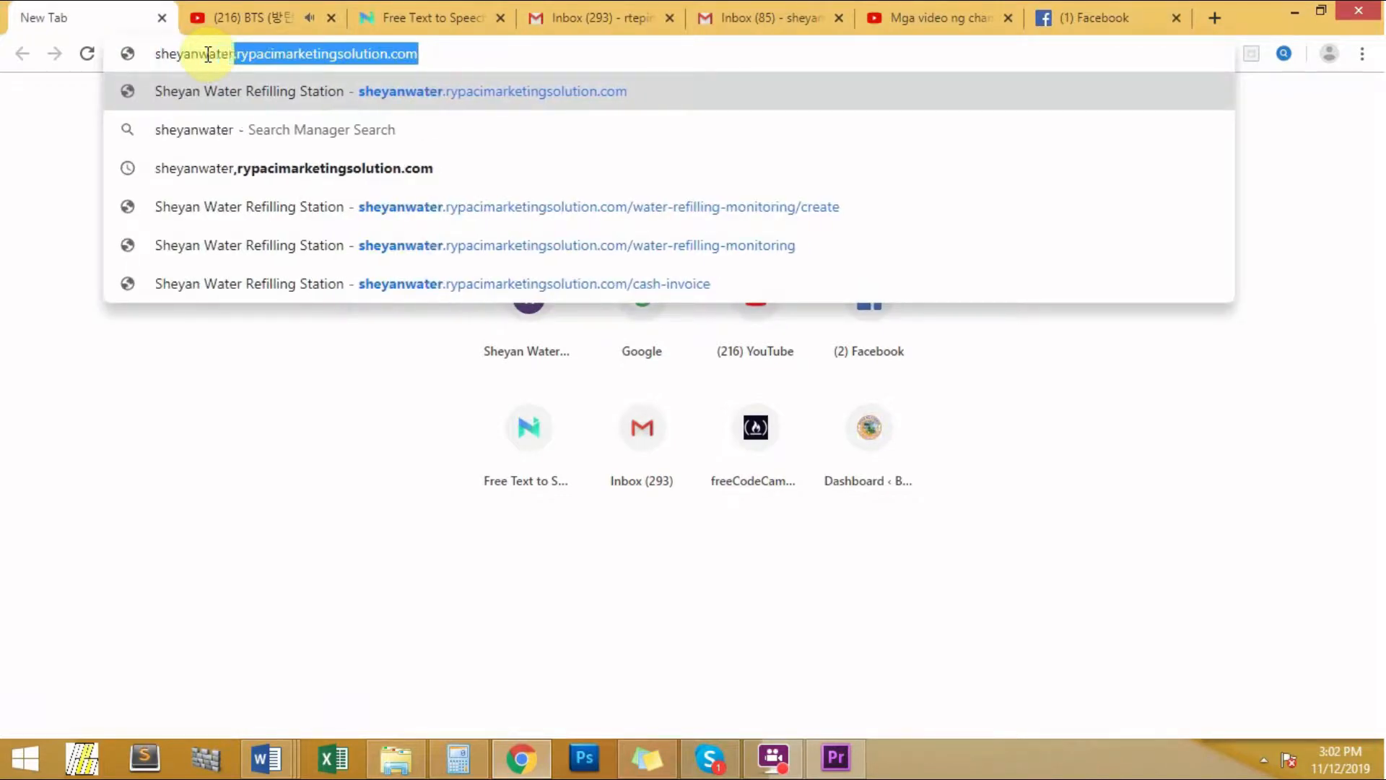
{"action": "type", "text": "pa"}
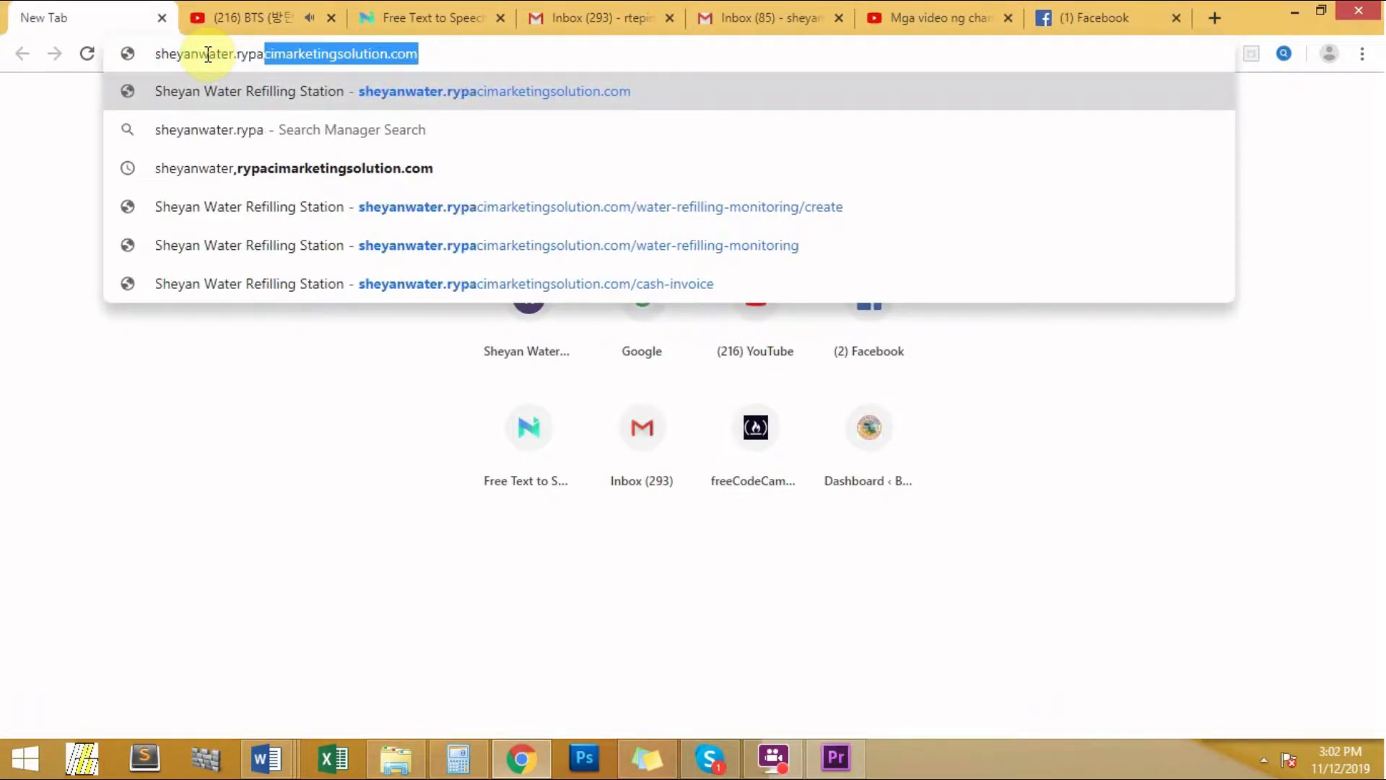
{"action": "type", "text": "cimark"}
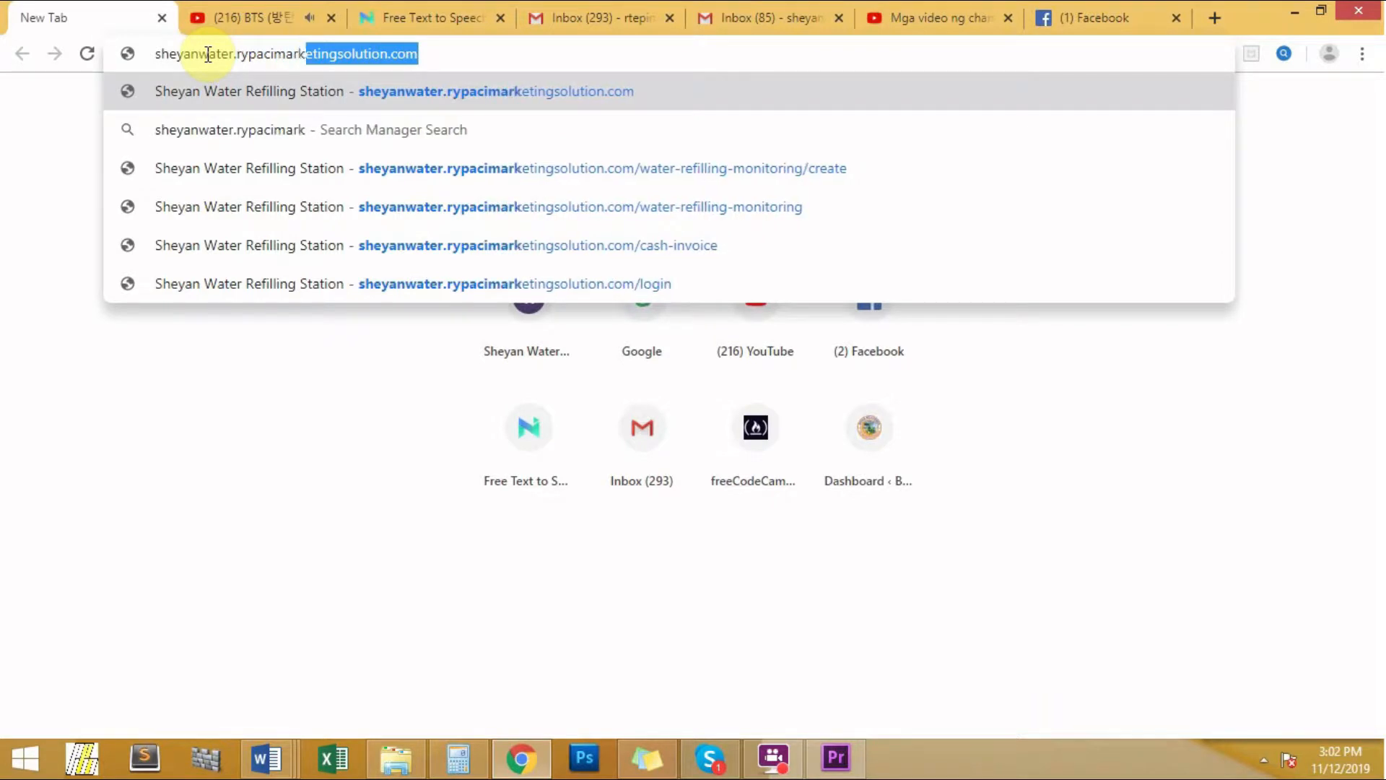
{"action": "type", "text": "etings"}
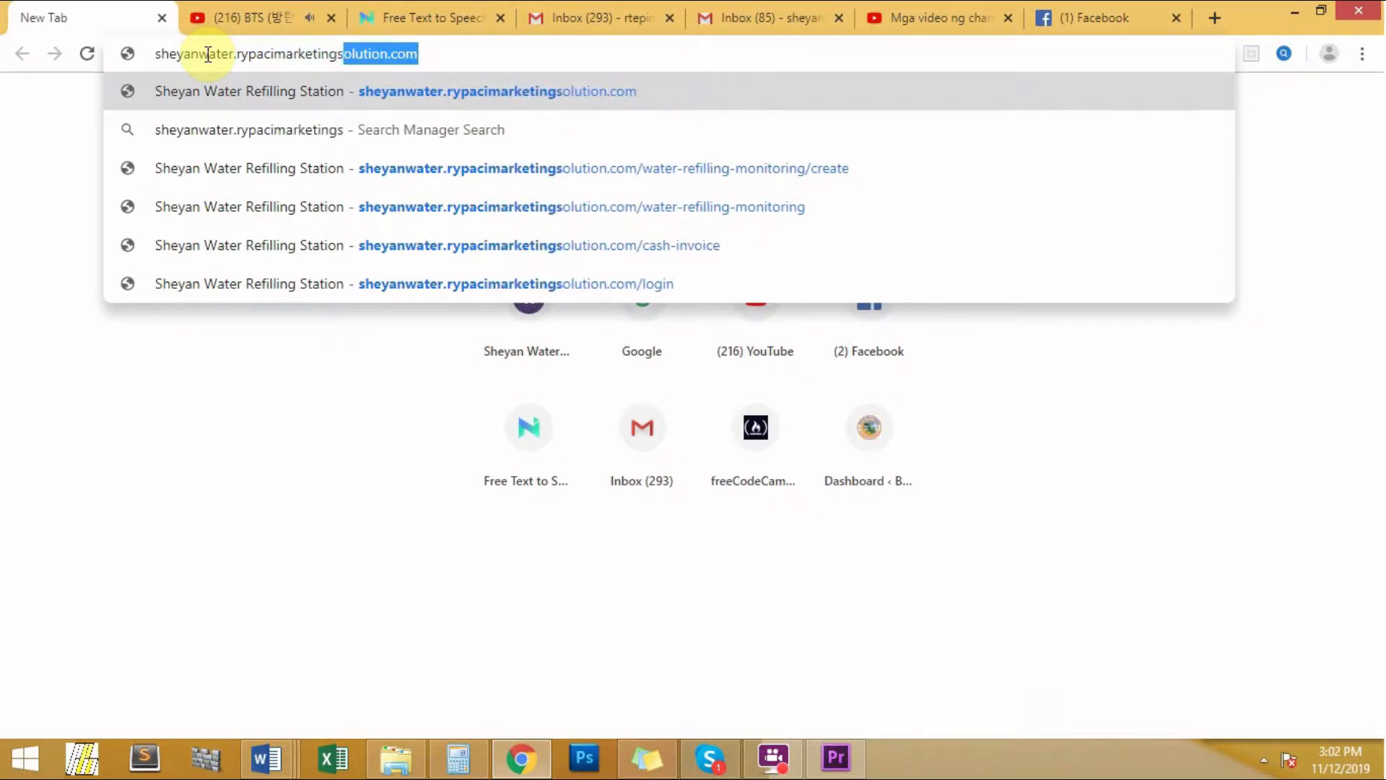
{"action": "type", "text": "olution"}
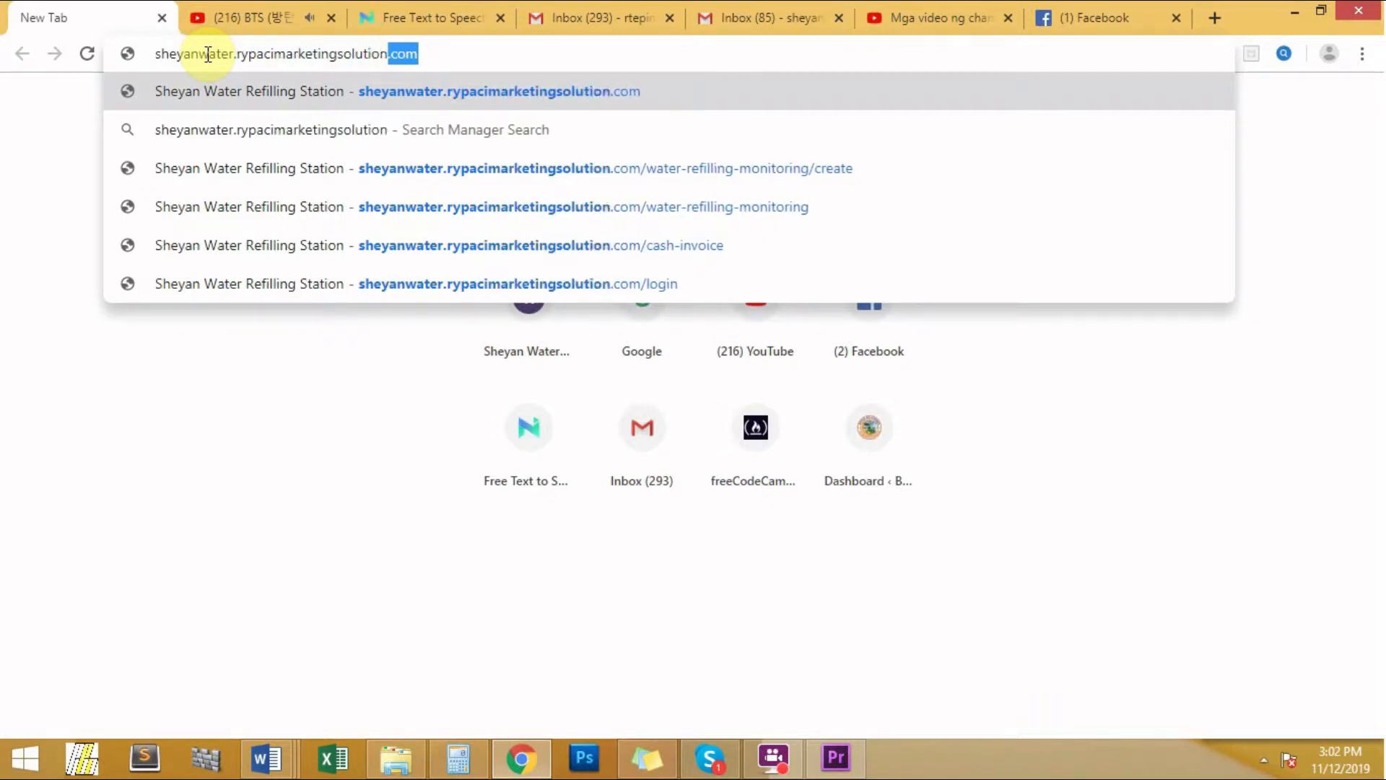
{"action": "type", "text": ".com"}
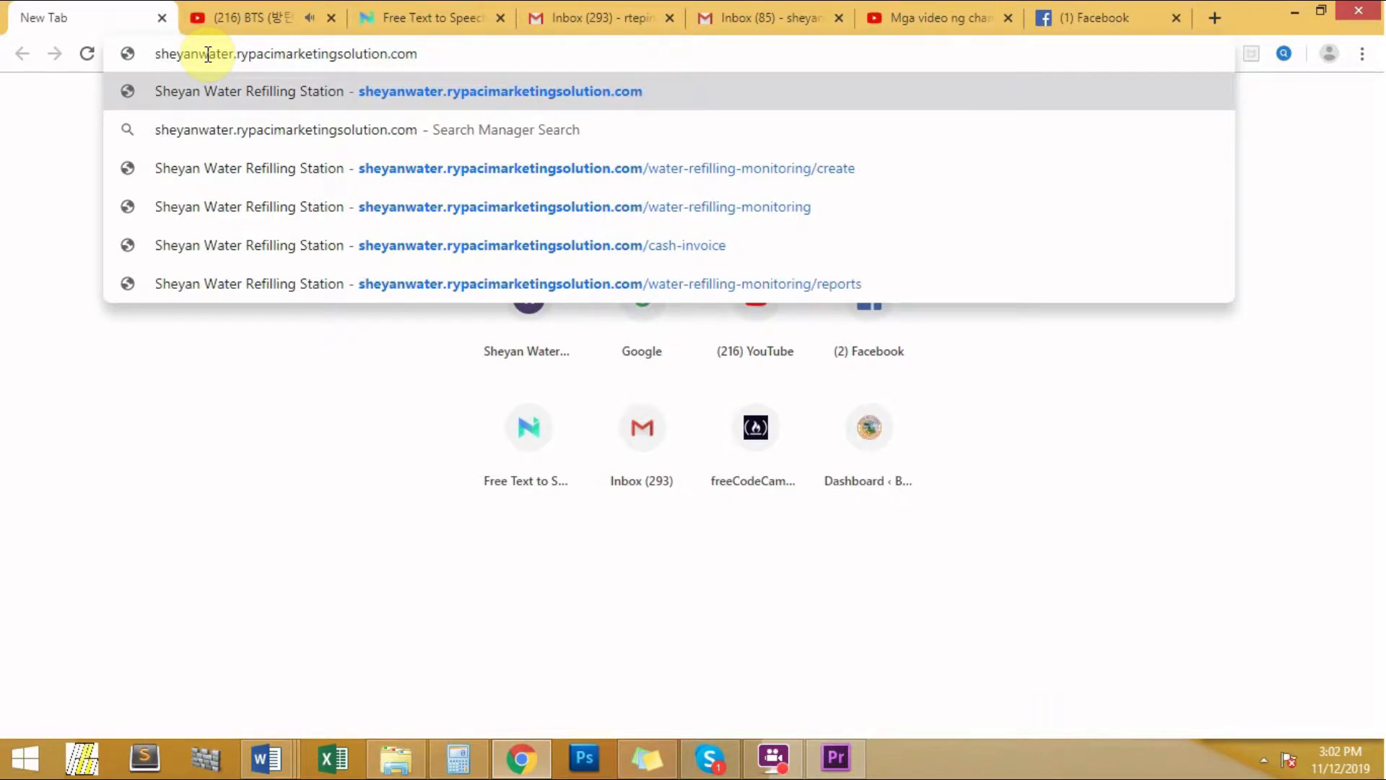
{"action": "key", "text": "Return"}
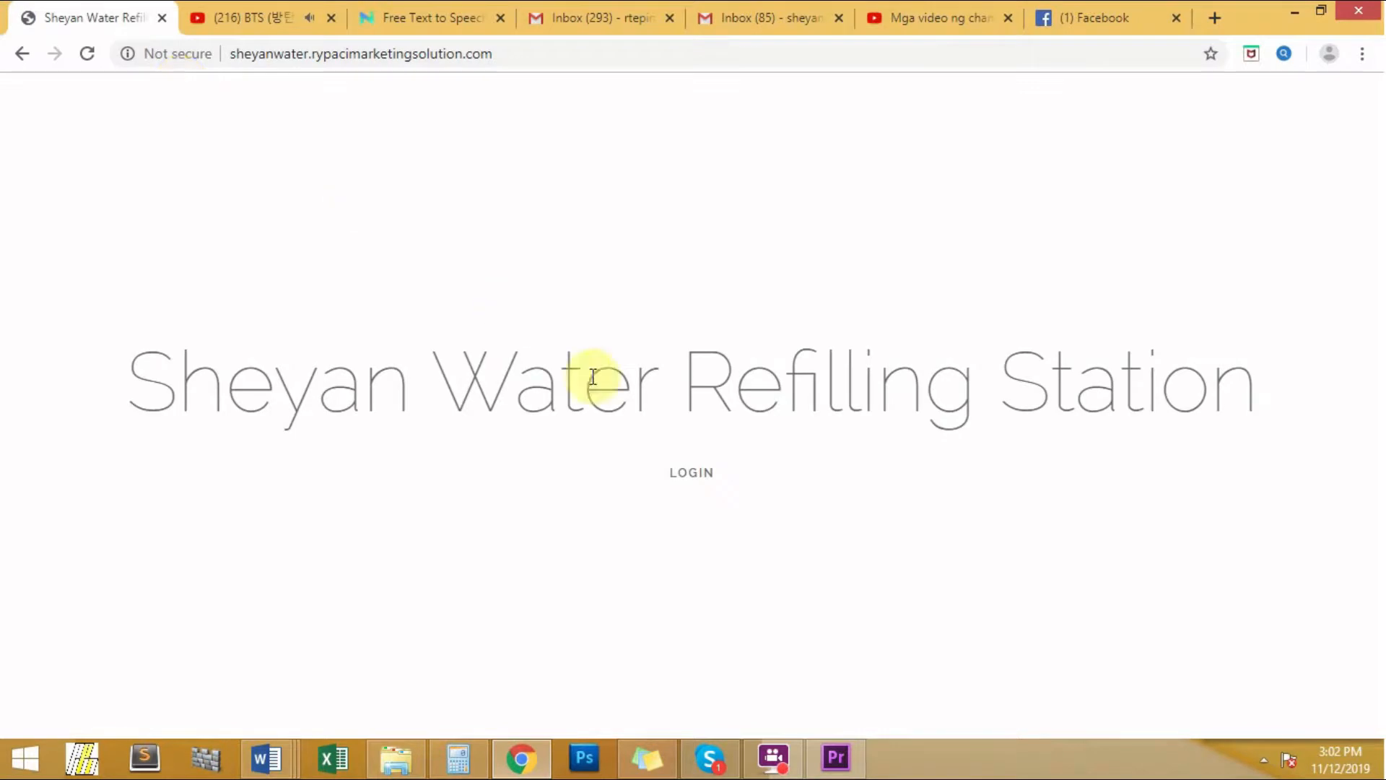
- Log in through the LOGIN page with the account's e-mail and password
{"action": "left_click", "coordinate": [686, 484]}
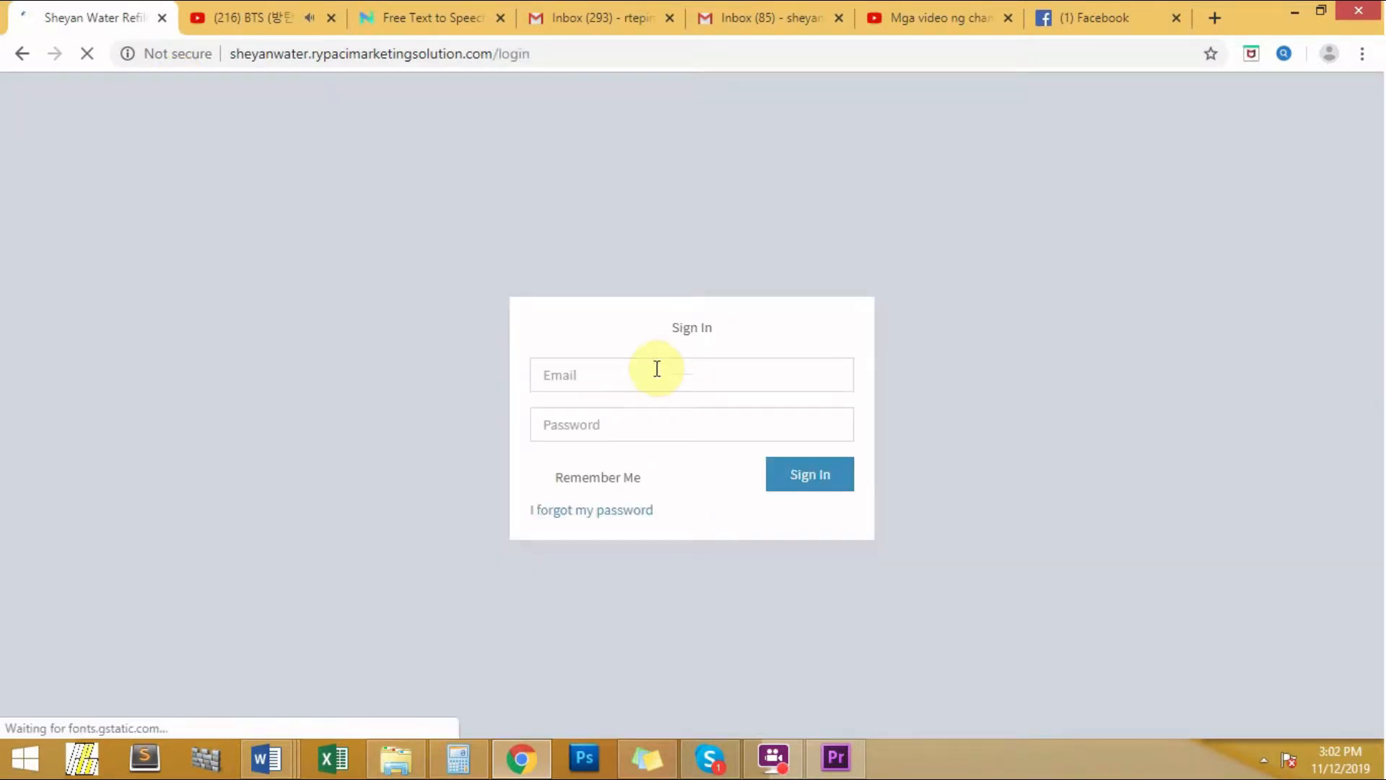
{"action": "left_click", "coordinate": [657, 368]}
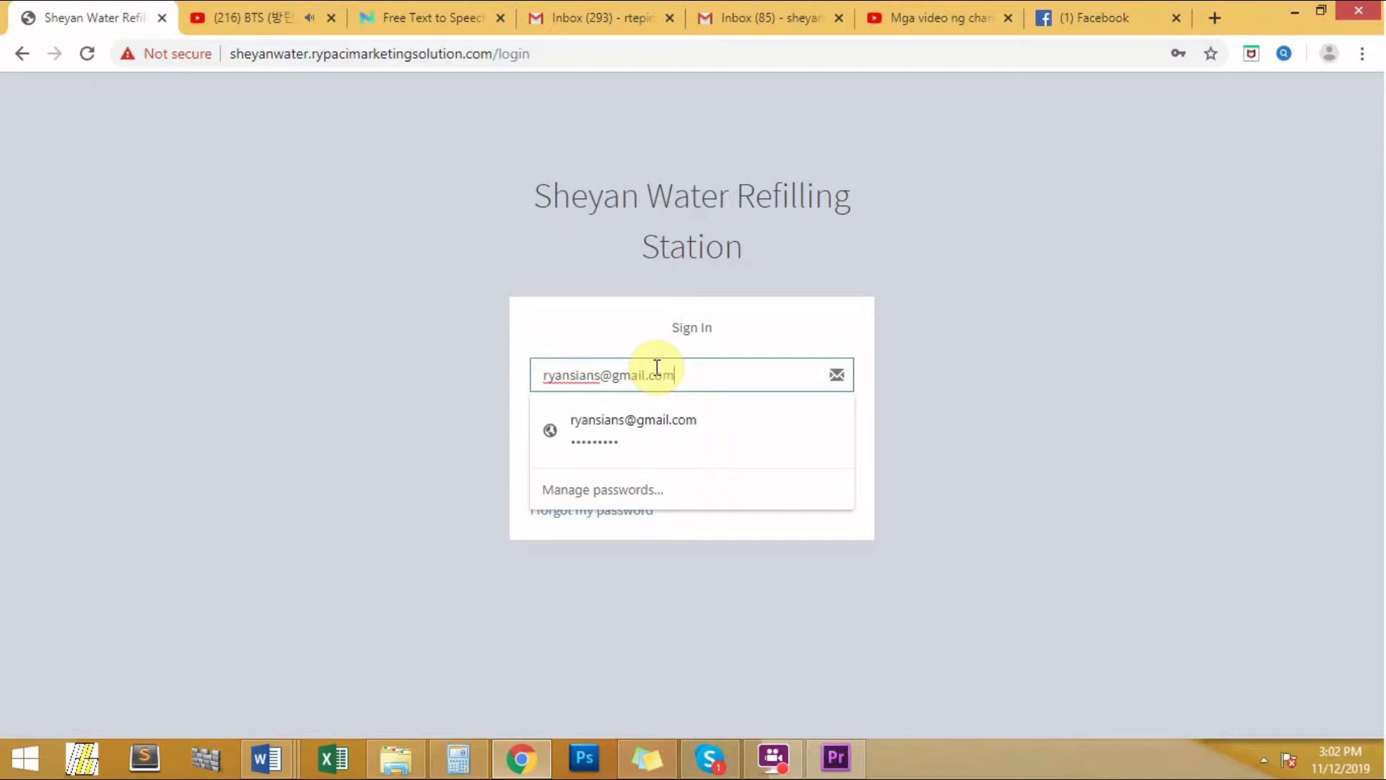
{"action": "key", "text": "Tab"}
{"action": "type", "text": "1234"}
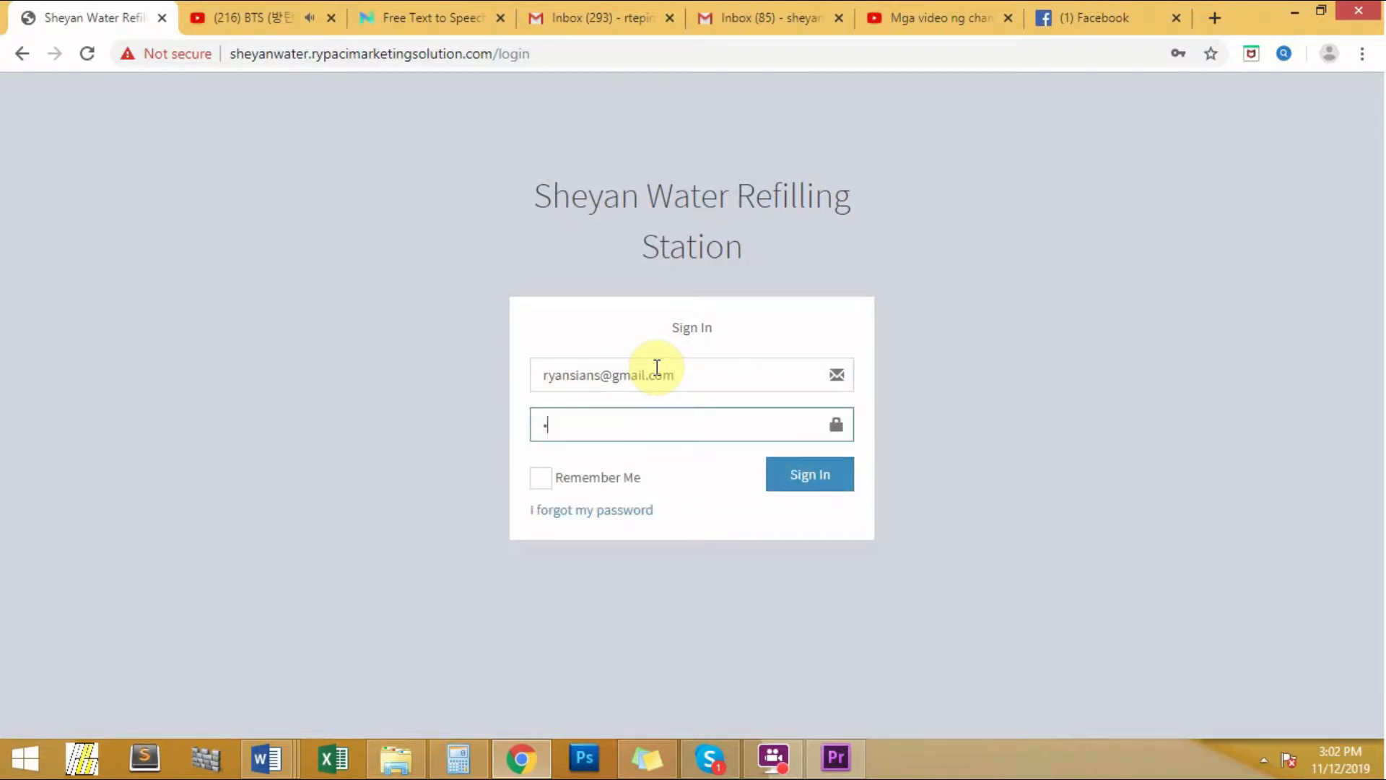
{"action": "type", "text": "56789"}
{"action": "left_click", "coordinate": [807, 479]}
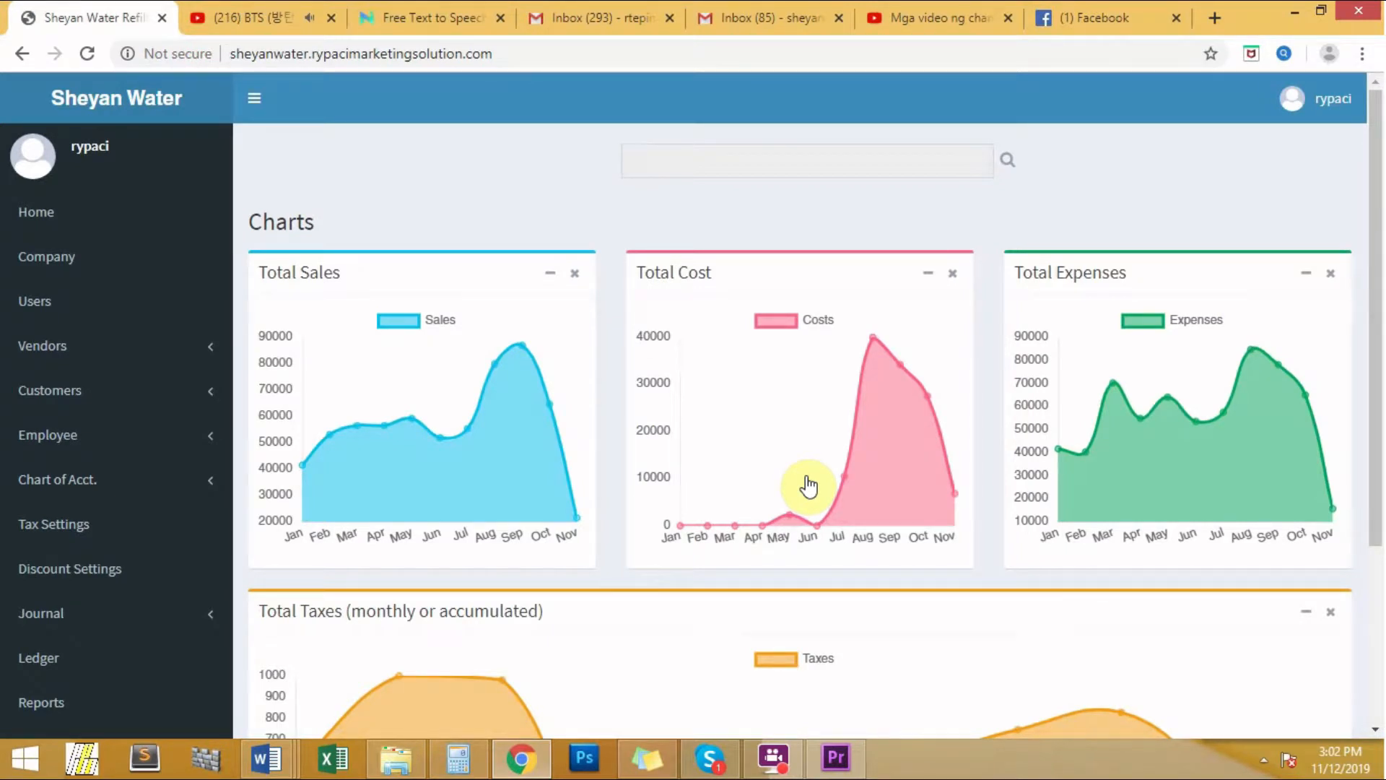
- Expand Chart of Acct. in the sidebar to show Account Type and Sub Account Type
{"action": "left_click", "coordinate": [210, 485]}
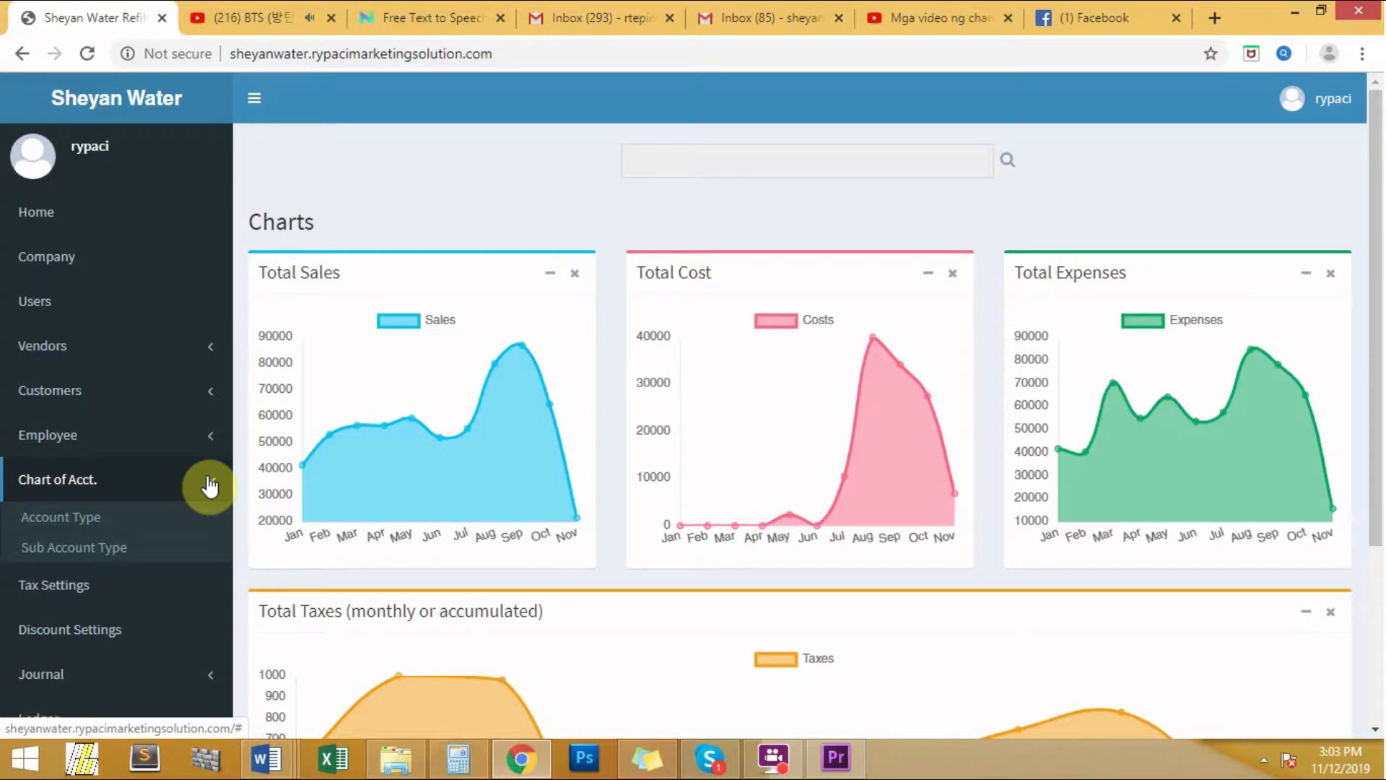
- Review the Account Type table's number ranges, then open the Sub Account Type list
{"action": "left_click", "coordinate": [91, 521]}
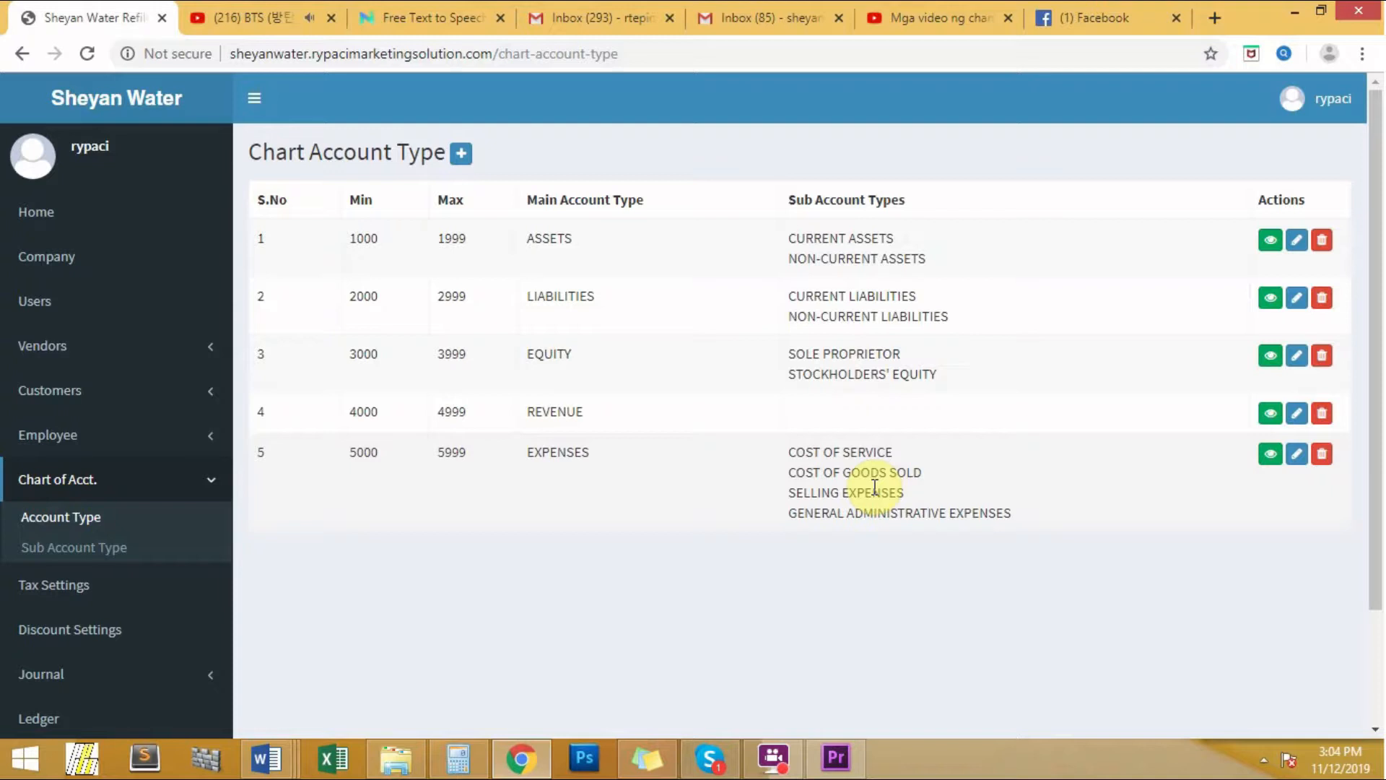
{"action": "left_click", "coordinate": [81, 554]}
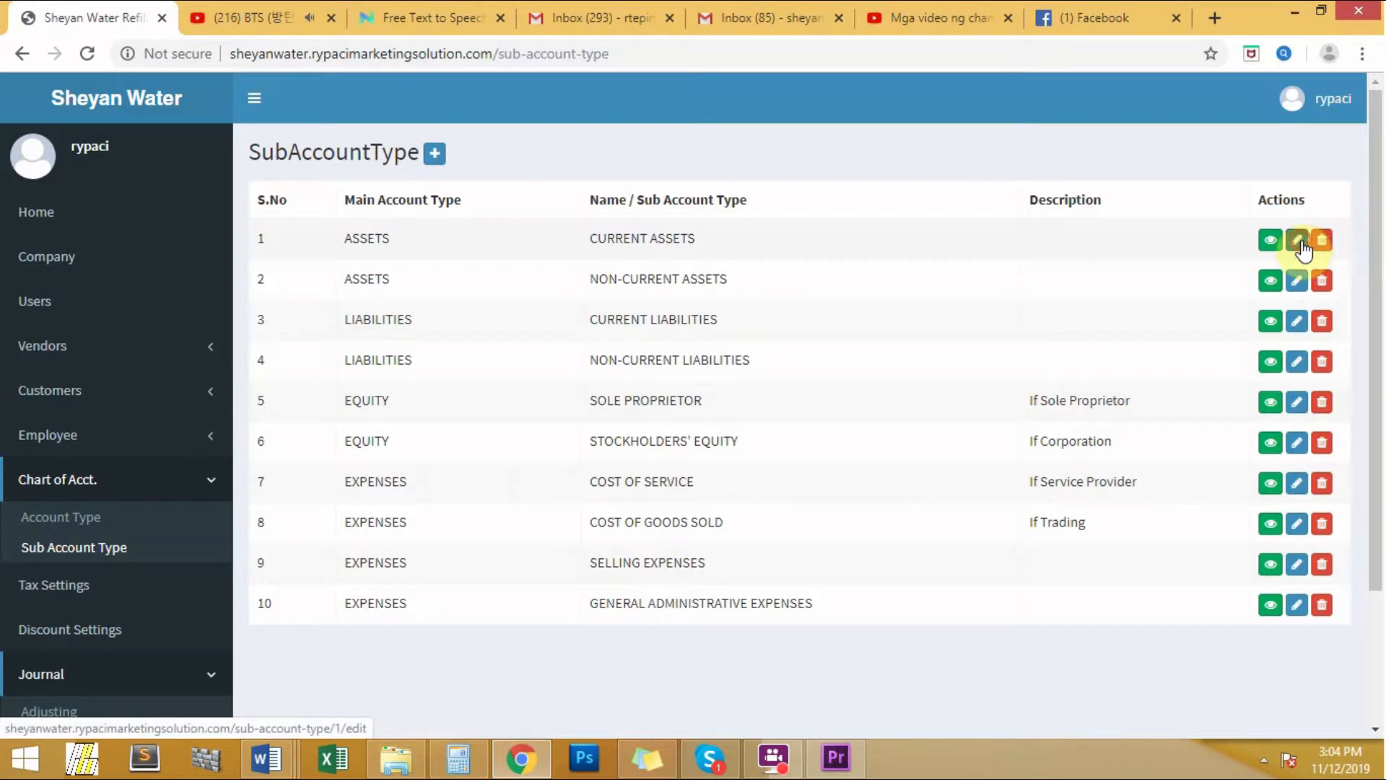
- Inspect the CURRENT ASSETS edit form, keeping ASSETS, and go back unchanged
{"action": "left_click", "coordinate": [1298, 241]}
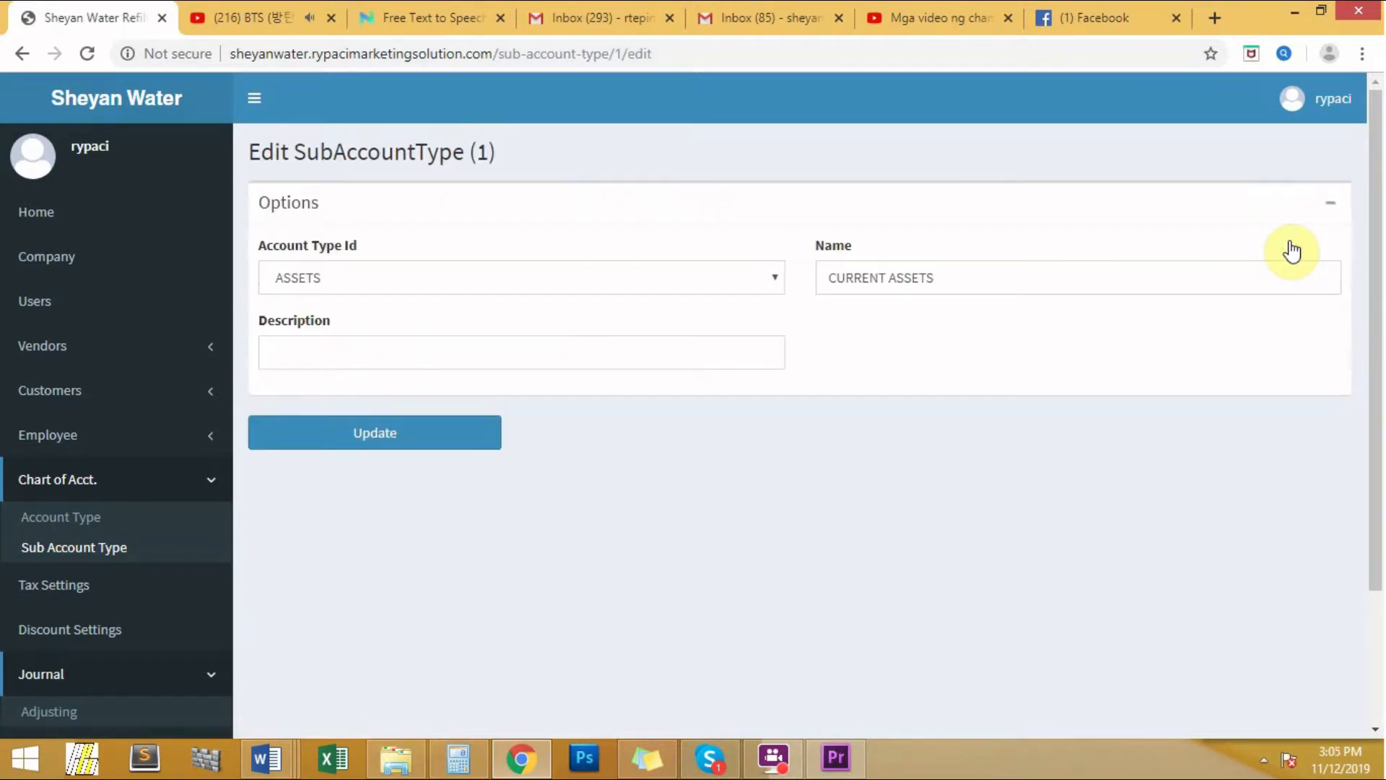
{"action": "left_click", "coordinate": [748, 277]}
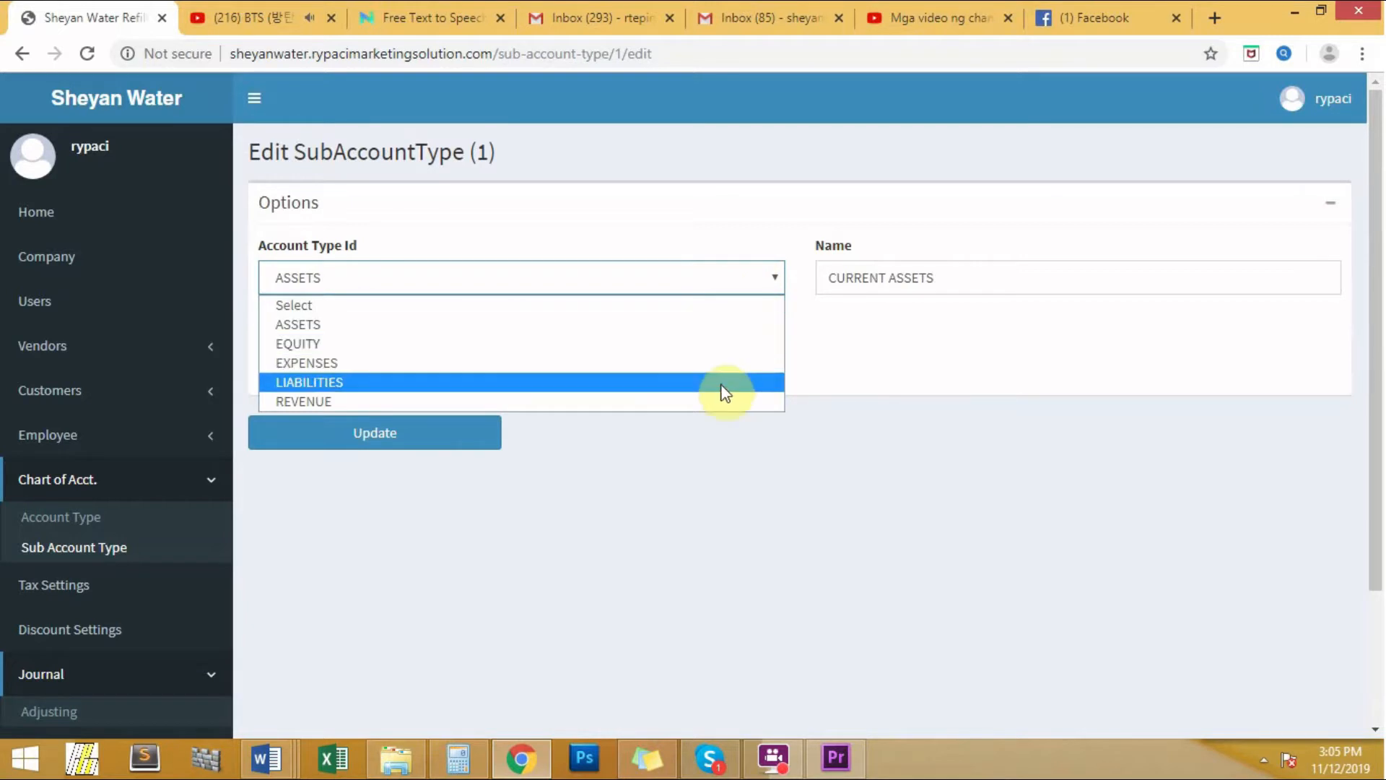
{"action": "left_click", "coordinate": [706, 325]}
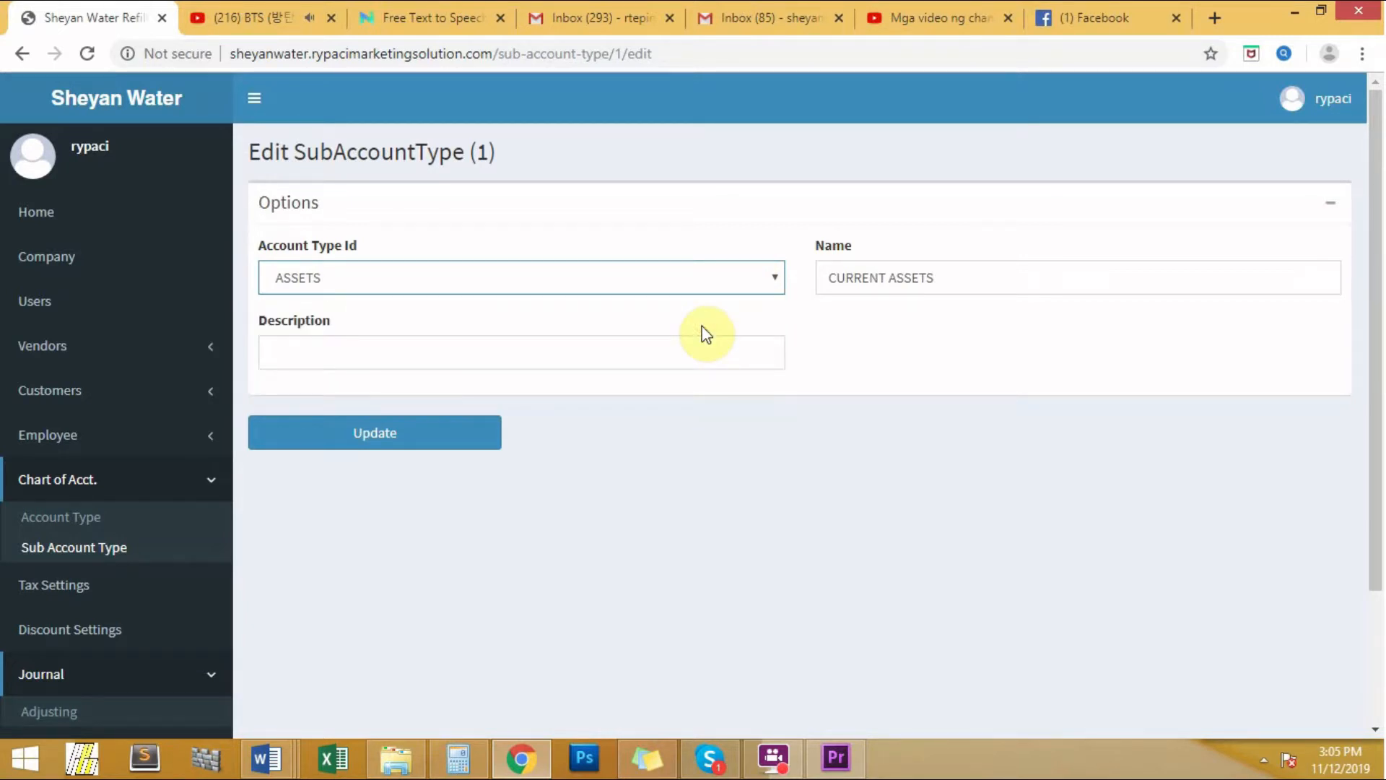
{"action": "left_click", "coordinate": [681, 337]}
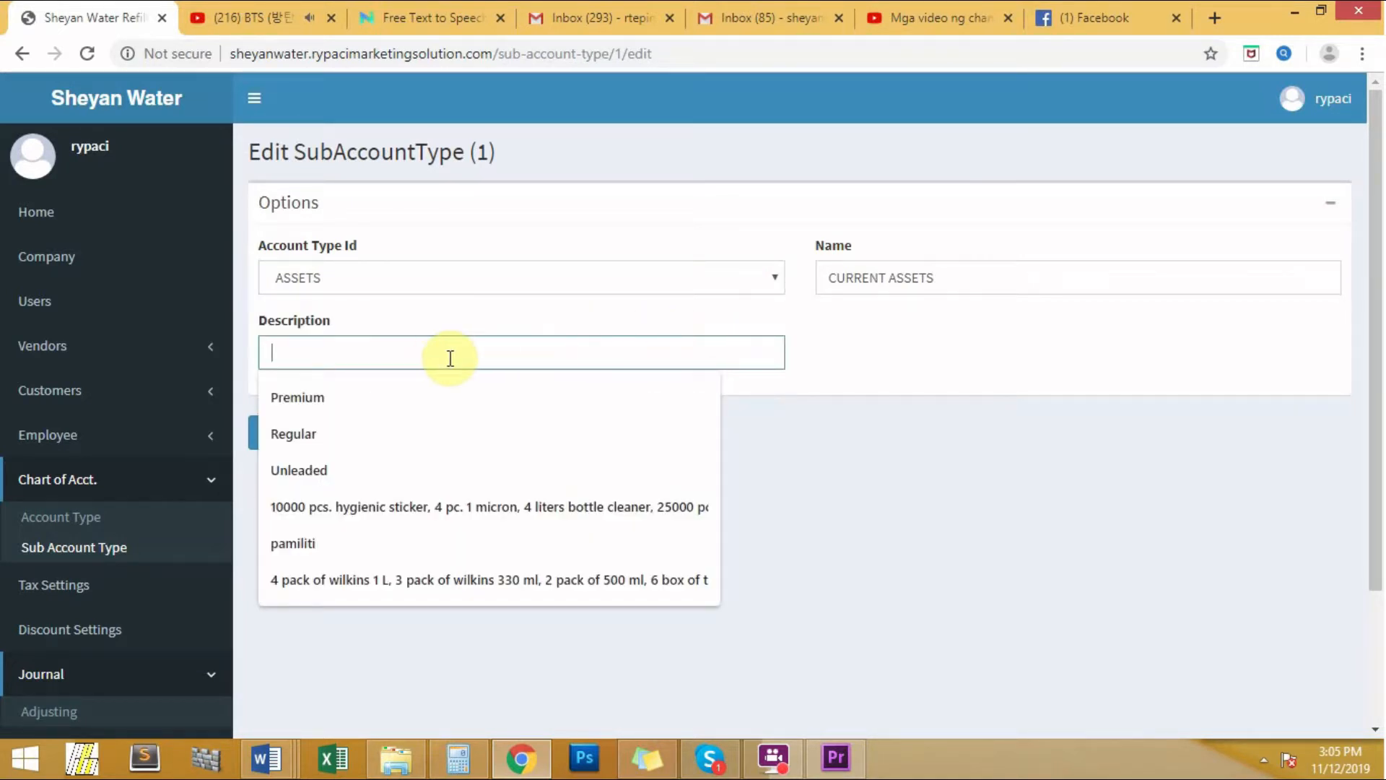
{"action": "left_click", "coordinate": [996, 388]}
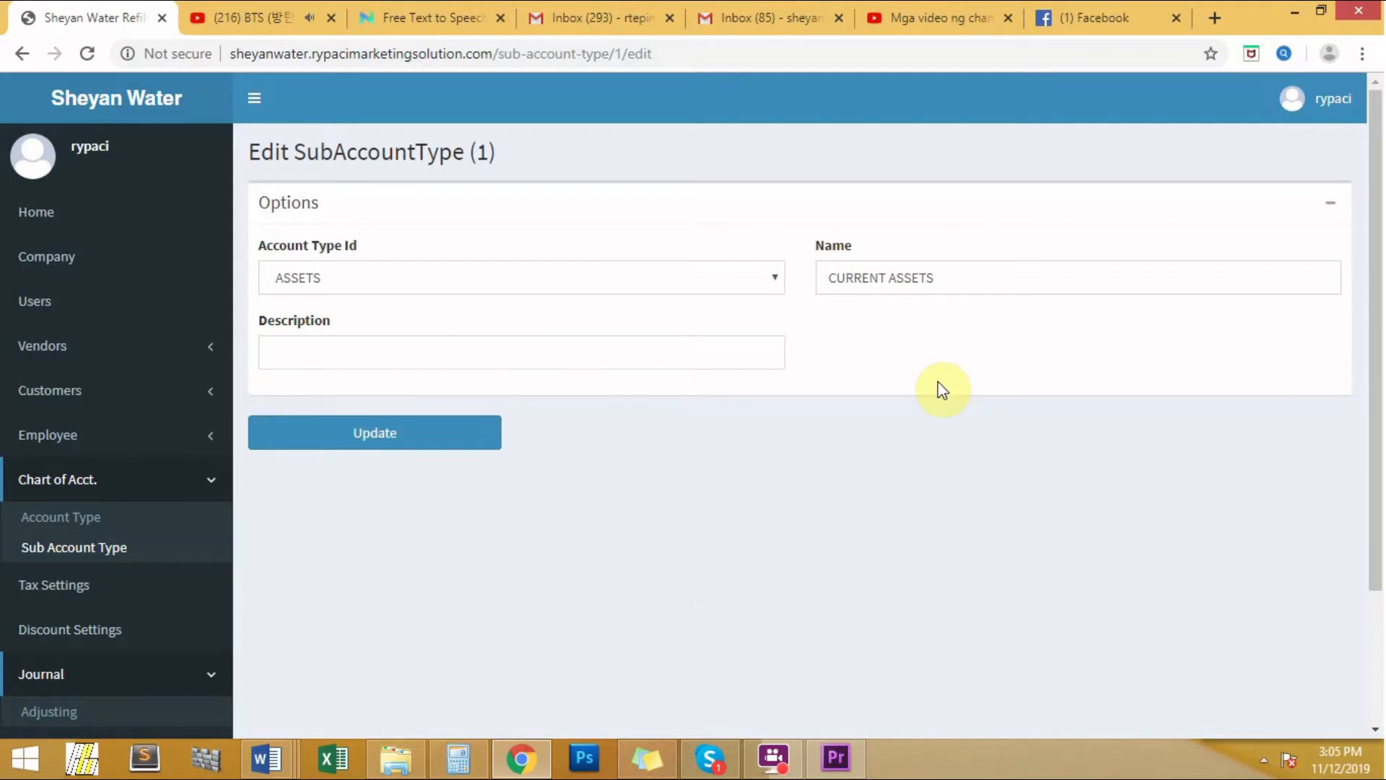
{"action": "left_click", "coordinate": [23, 53]}
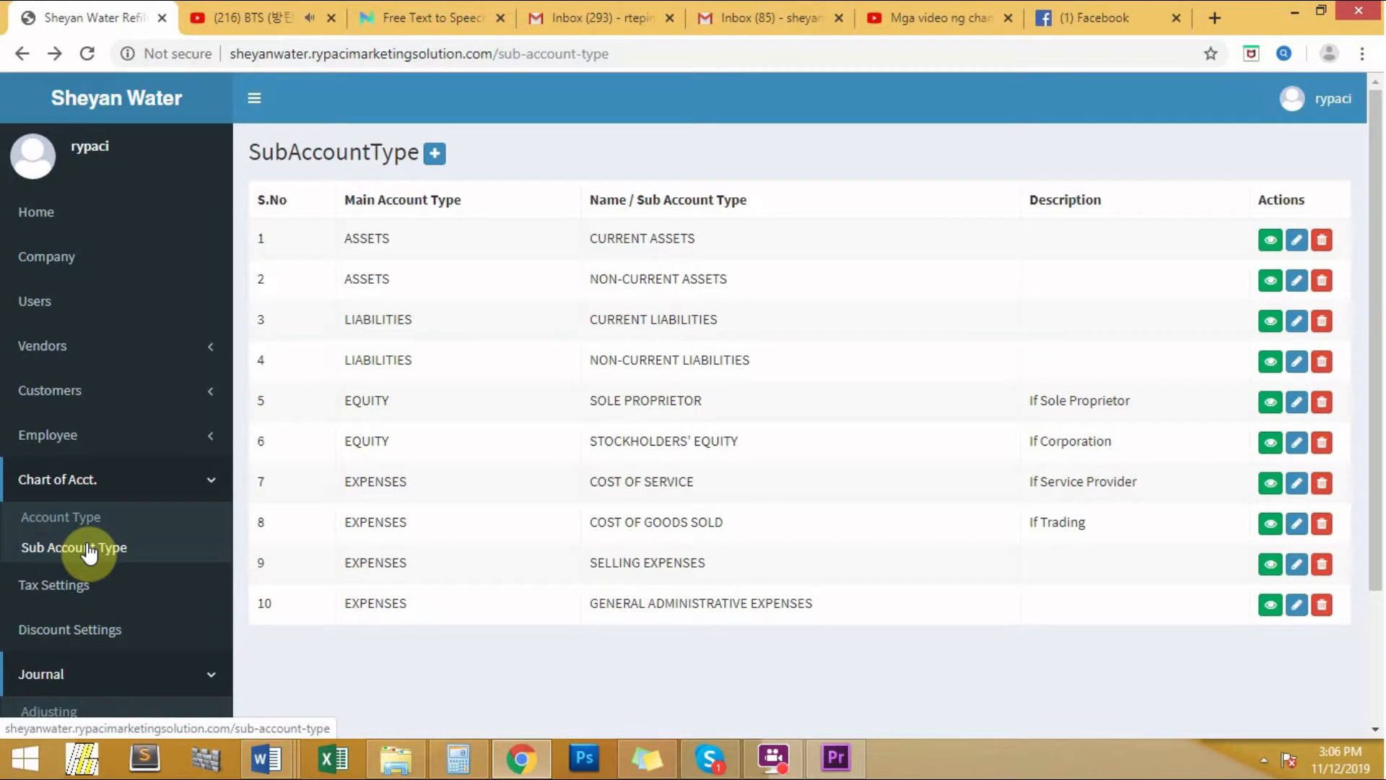
- From the Chart of Acct. list, bring up the Create New Account form
{"action": "left_click", "coordinate": [56, 482]}
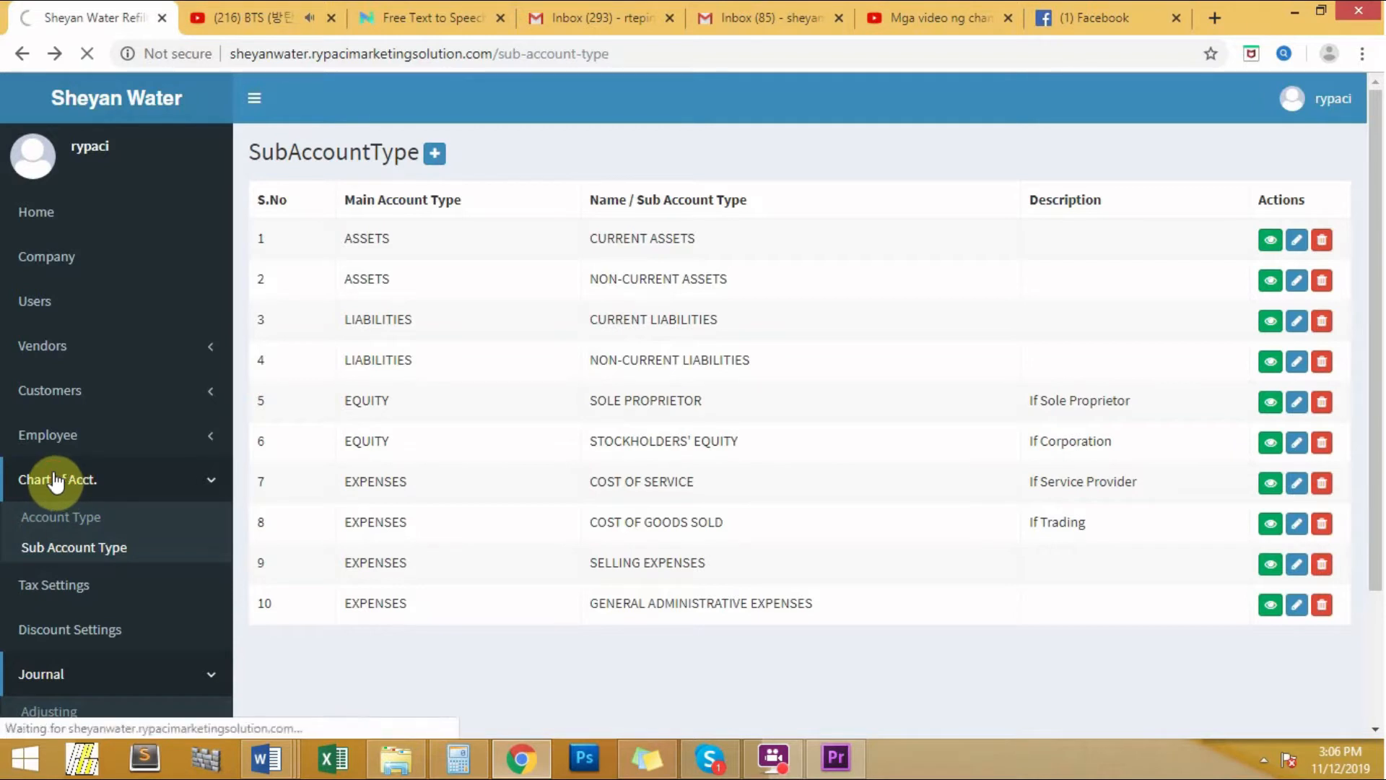
{"action": "left_click", "coordinate": [347, 154]}
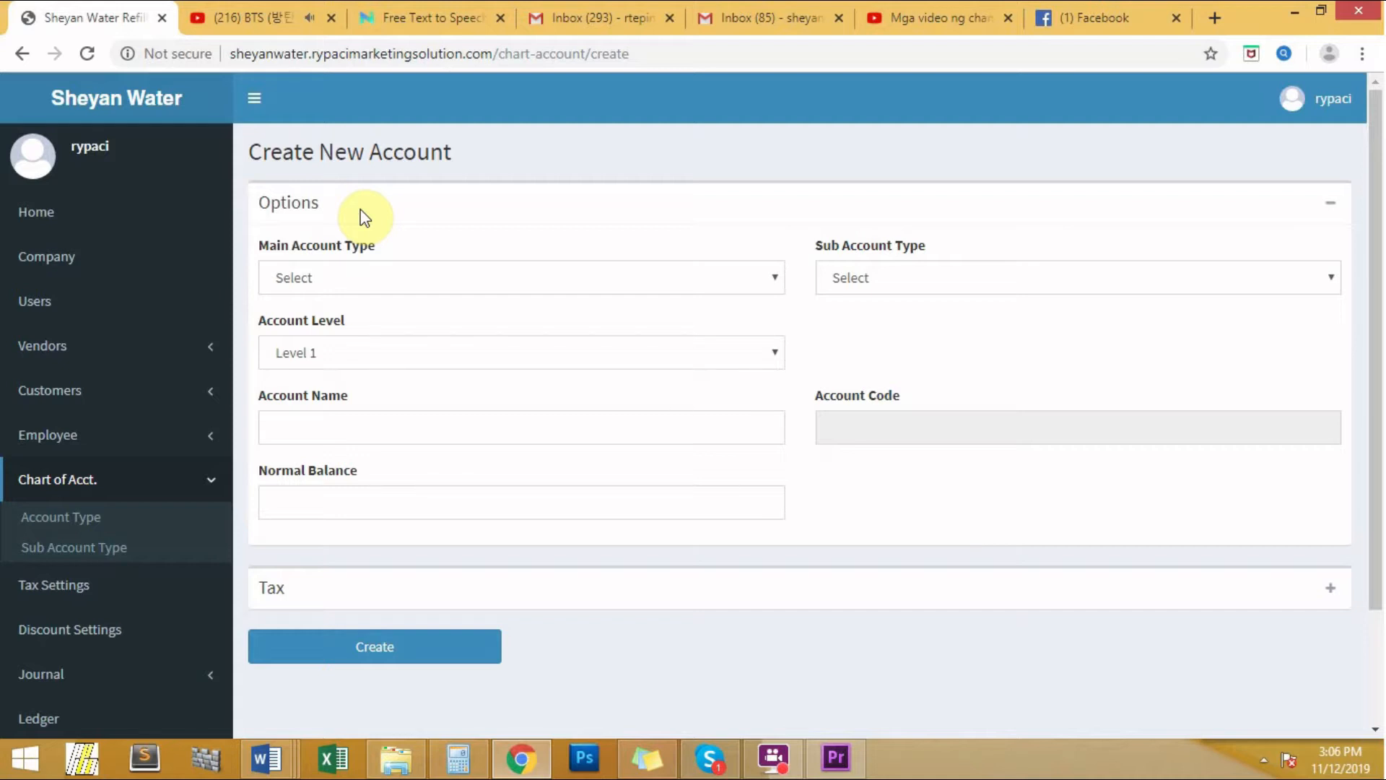
- Set 5000-5999 EXPENSES, GENERAL ADMINISTRATIVE EXPENSES and Level 1, giving code 5028
{"action": "left_click", "coordinate": [496, 285]}
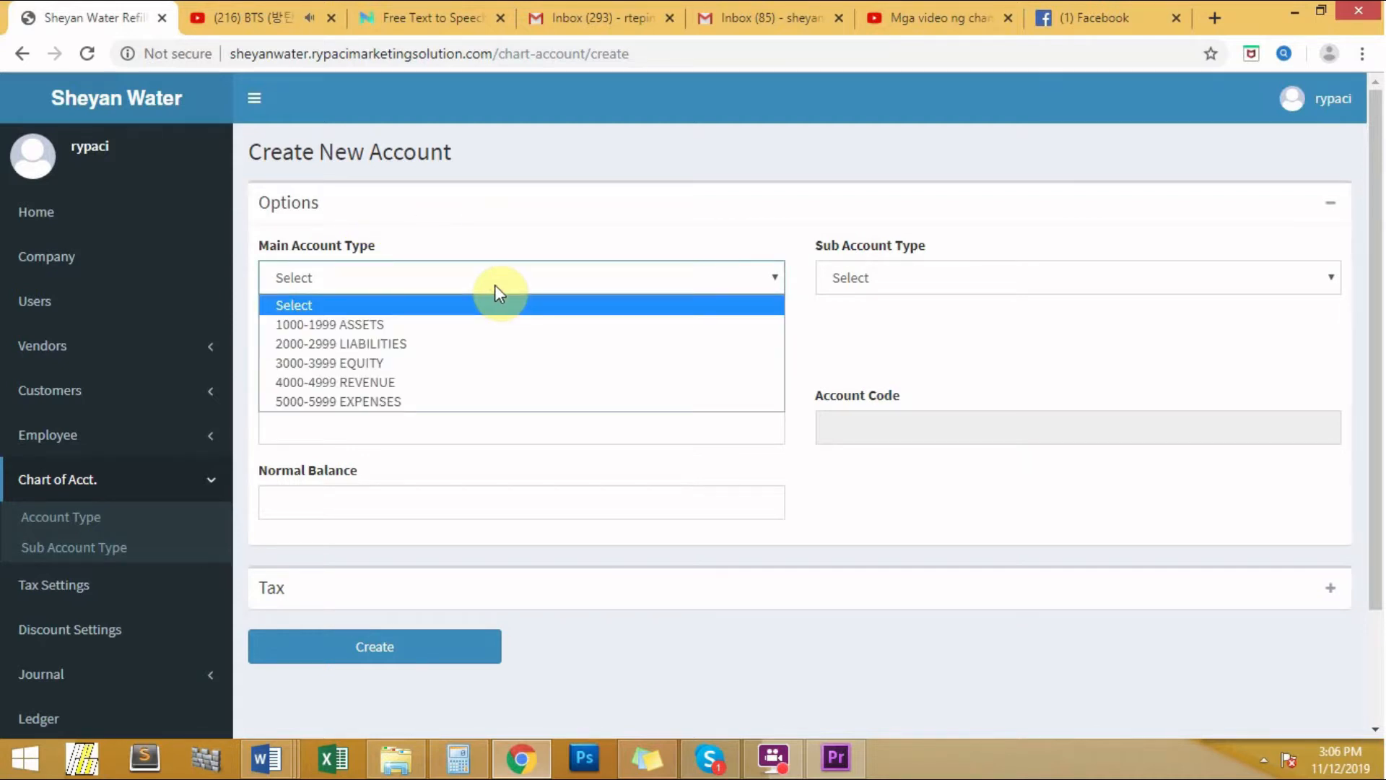
{"action": "left_click", "coordinate": [480, 406]}
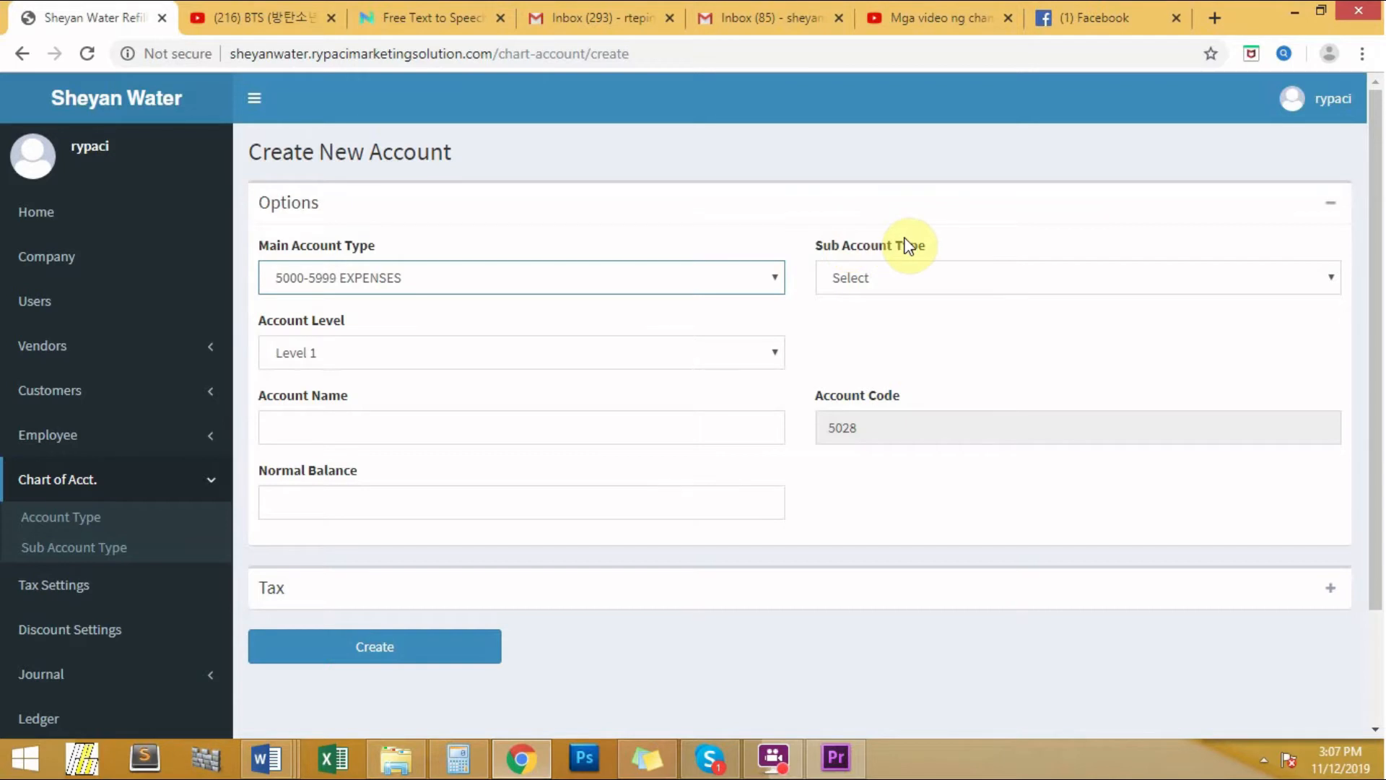
{"action": "left_click", "coordinate": [957, 278]}
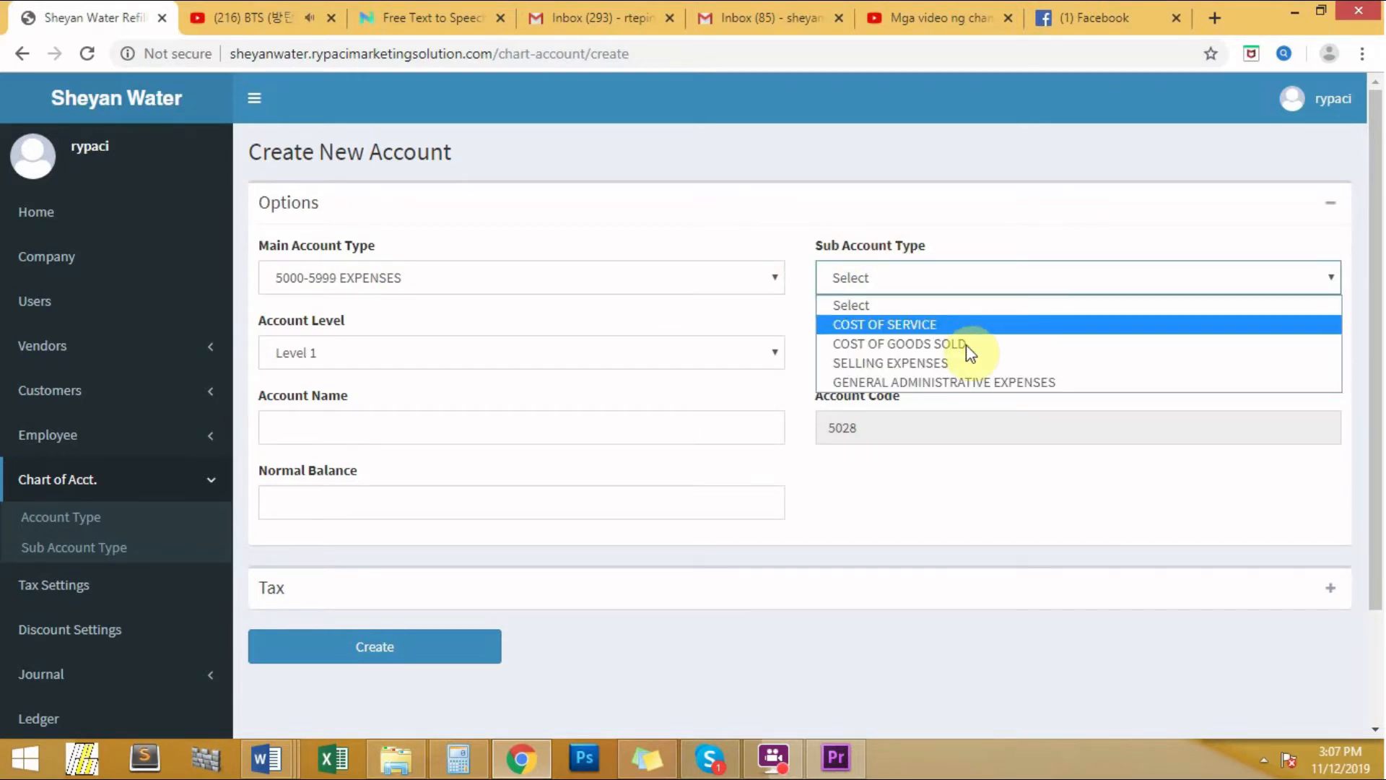
{"action": "left_click", "coordinate": [975, 383]}
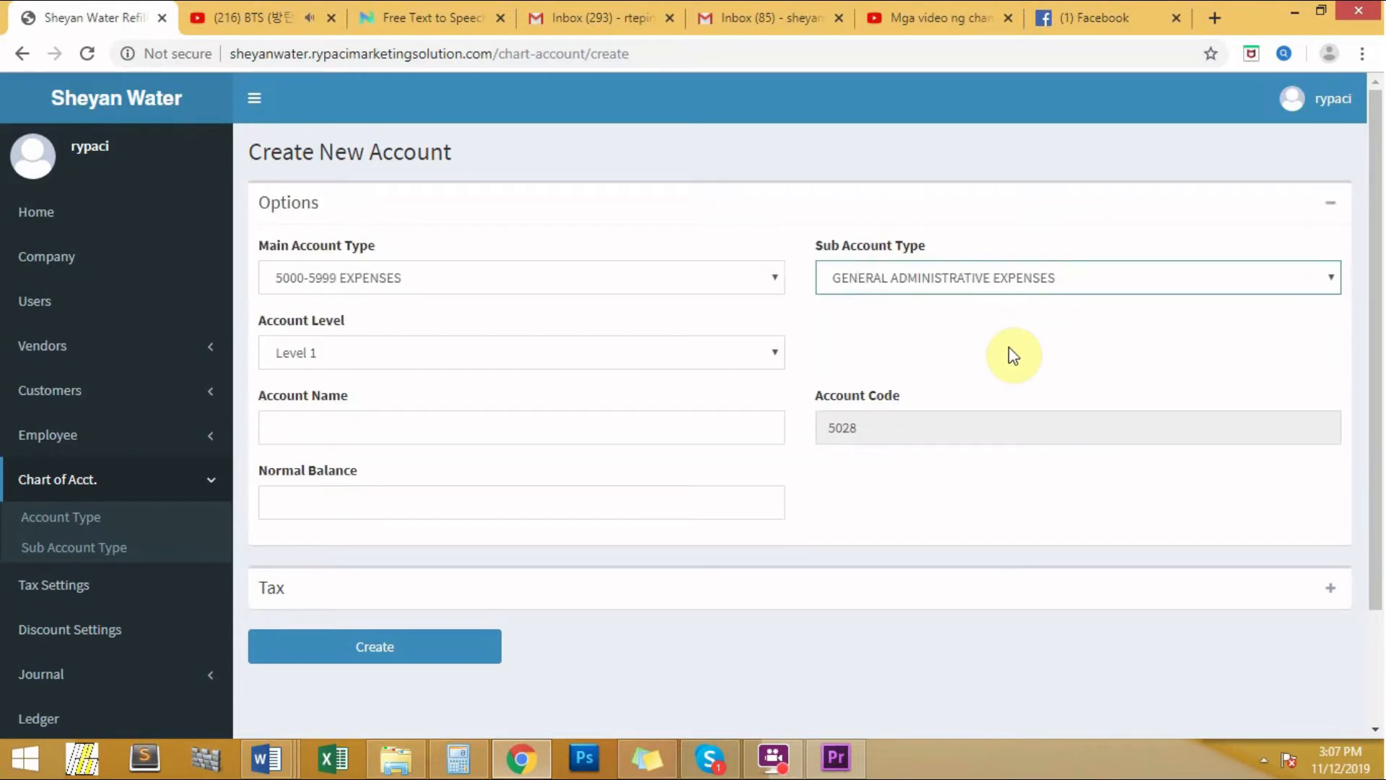
{"action": "left_click", "coordinate": [538, 353]}
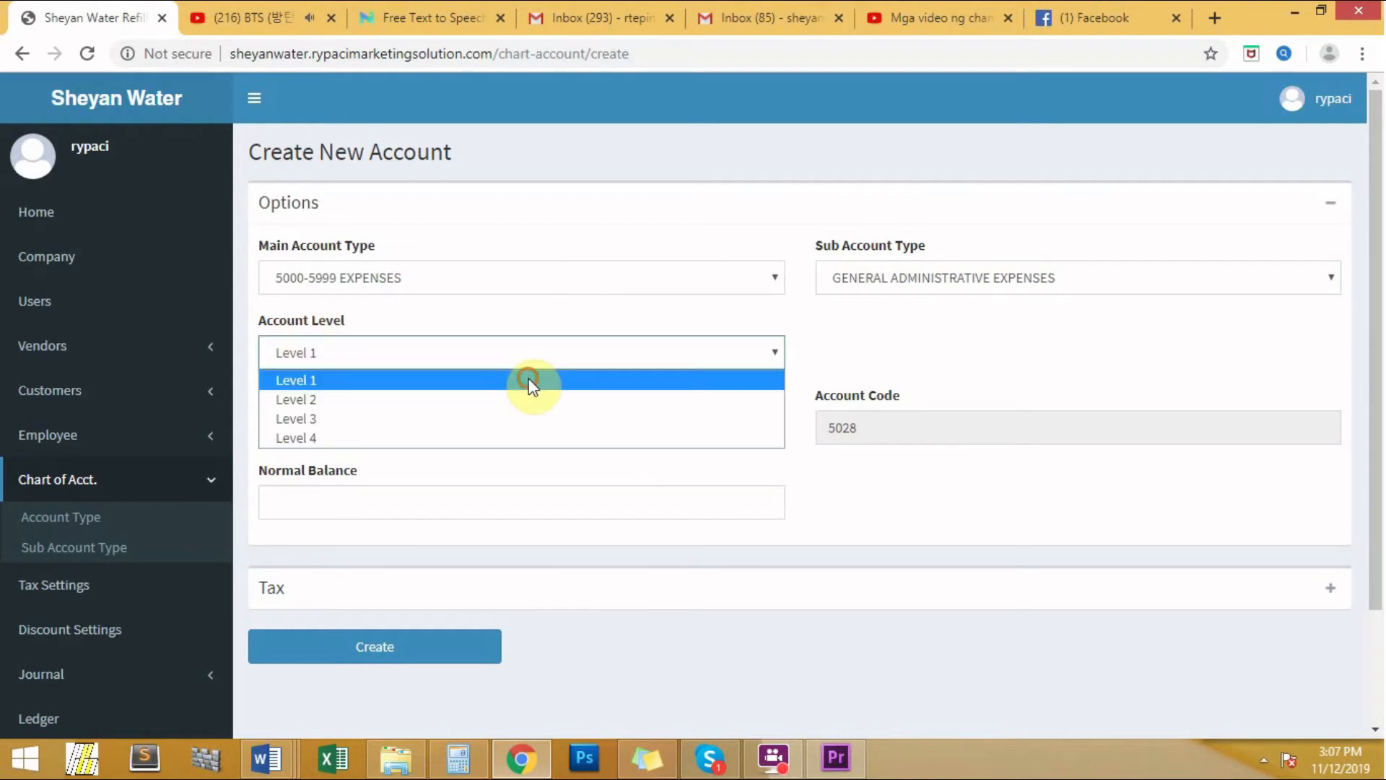
{"action": "left_click", "coordinate": [530, 378]}
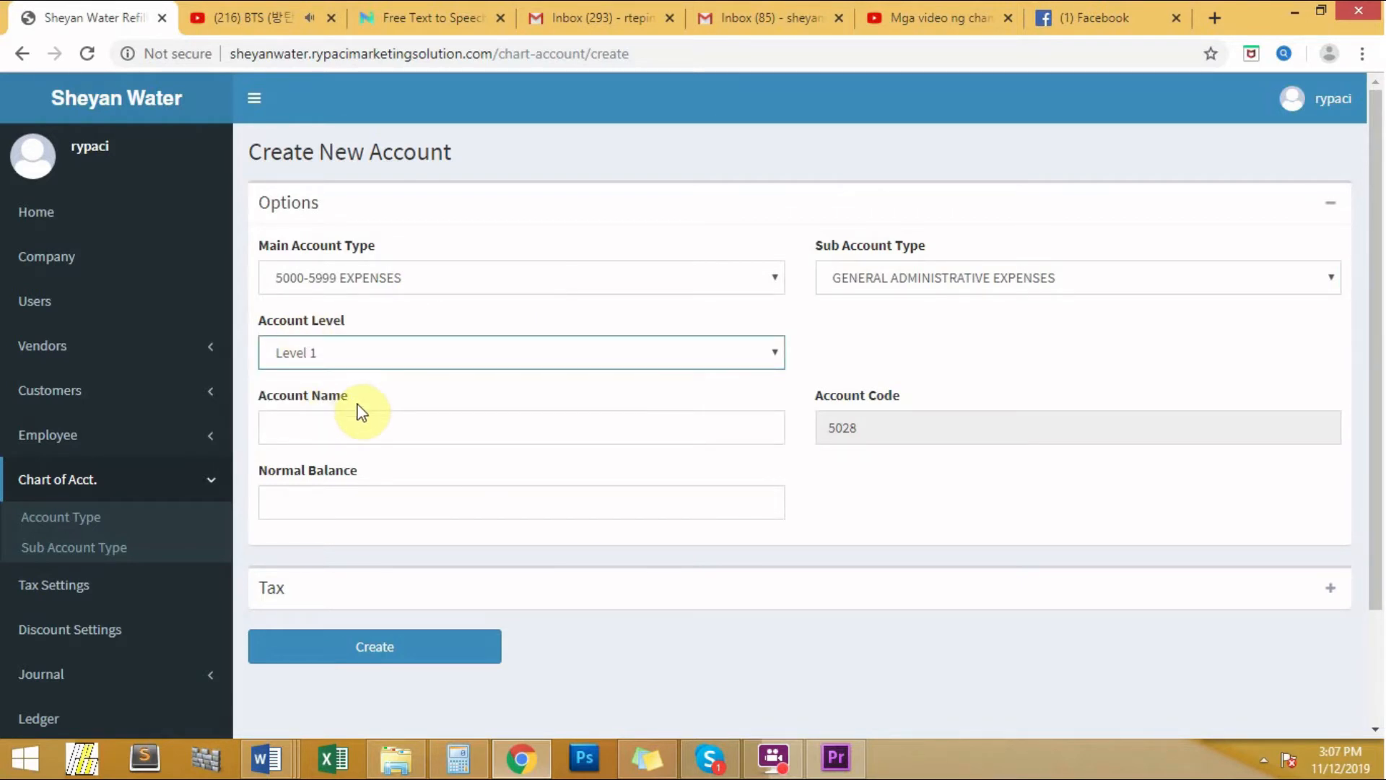
- Enter the account name 'Filters and consumable materials' with a capital F
{"action": "left_click", "coordinate": [351, 423]}
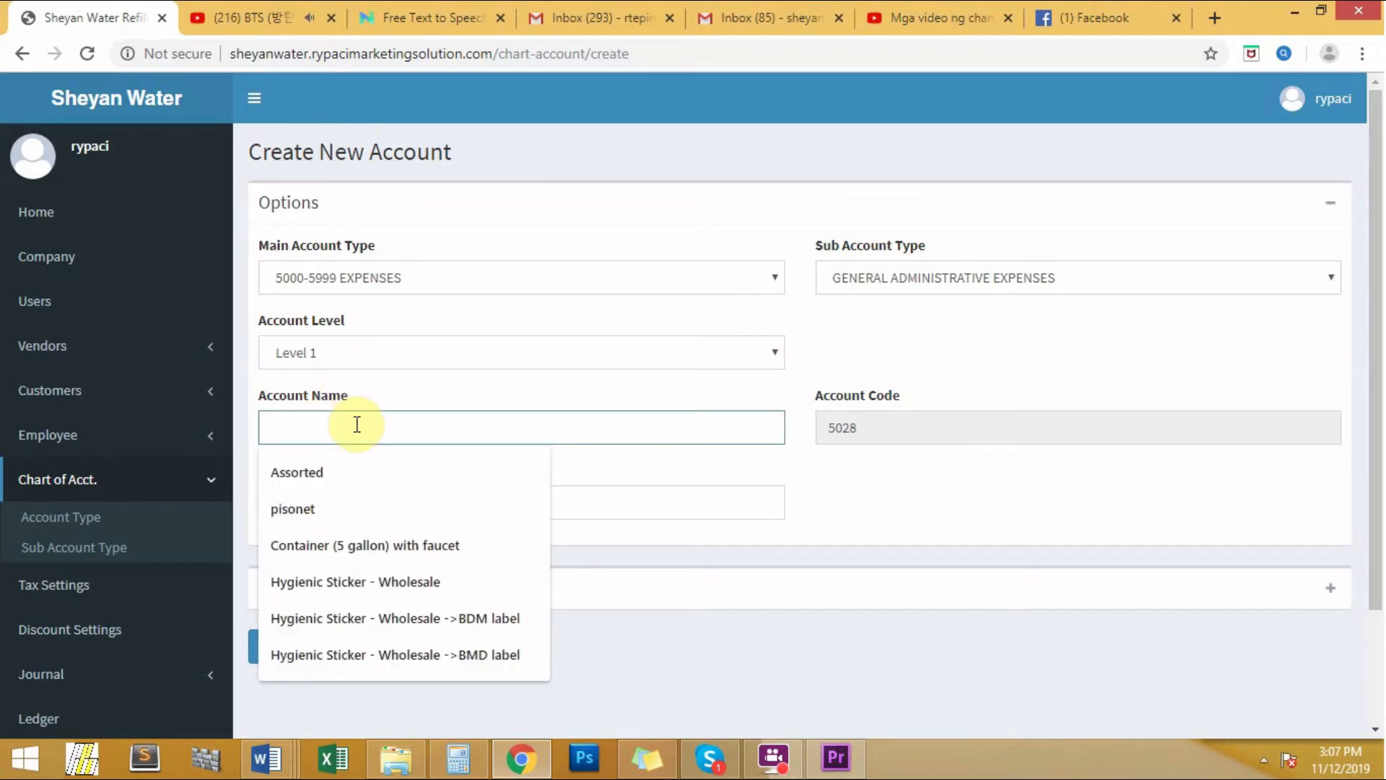
{"action": "type", "text": "filter"}
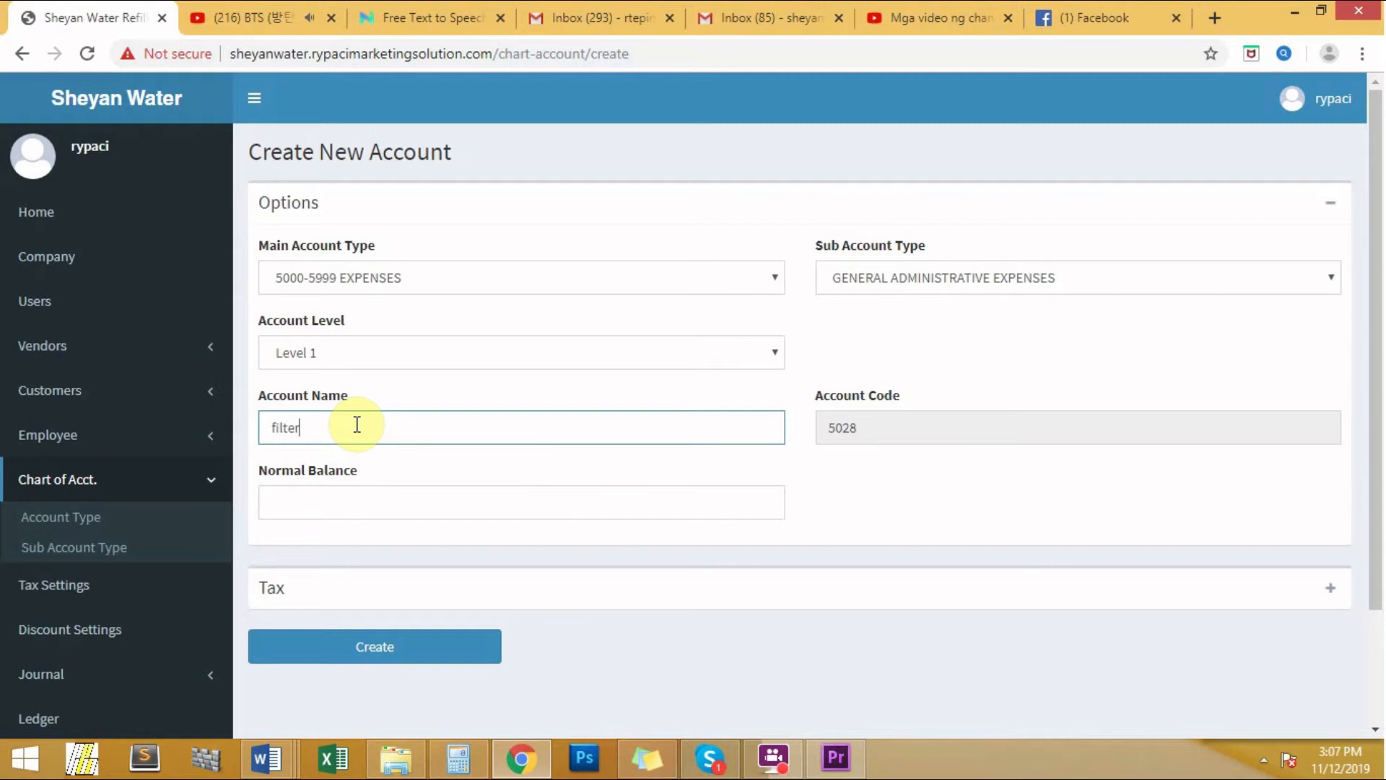
{"action": "type", "text": "s and consumable materials"}
{"action": "key", "text": "Left"}
{"action": "key", "text": "Left"}
{"action": "key", "text": "Left"}
{"action": "key", "text": "Left"}
{"action": "key", "text": "Left"}
{"action": "key", "text": "Left"}
{"action": "key", "text": "Left"}
{"action": "key", "text": "Left"}
{"action": "key", "text": "Left"}
{"action": "key", "text": "Left"}
{"action": "key", "text": "Left"}
{"action": "key", "text": "Left"}
{"action": "key", "text": "Left"}
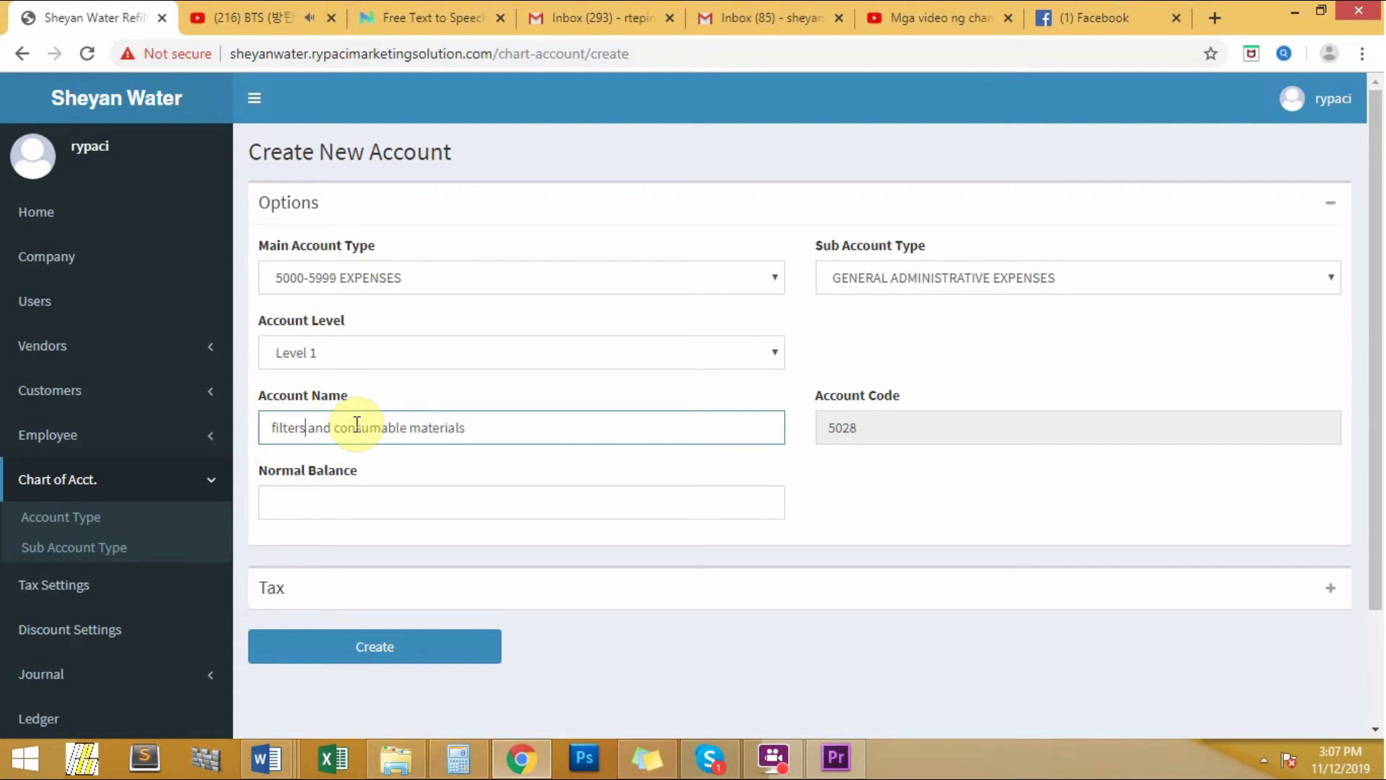
{"action": "key", "text": "BackSpace"}
{"action": "type", "text": "F"}
- Leave Normal Balance blank and create the account
{"action": "left_click", "coordinate": [431, 502]}
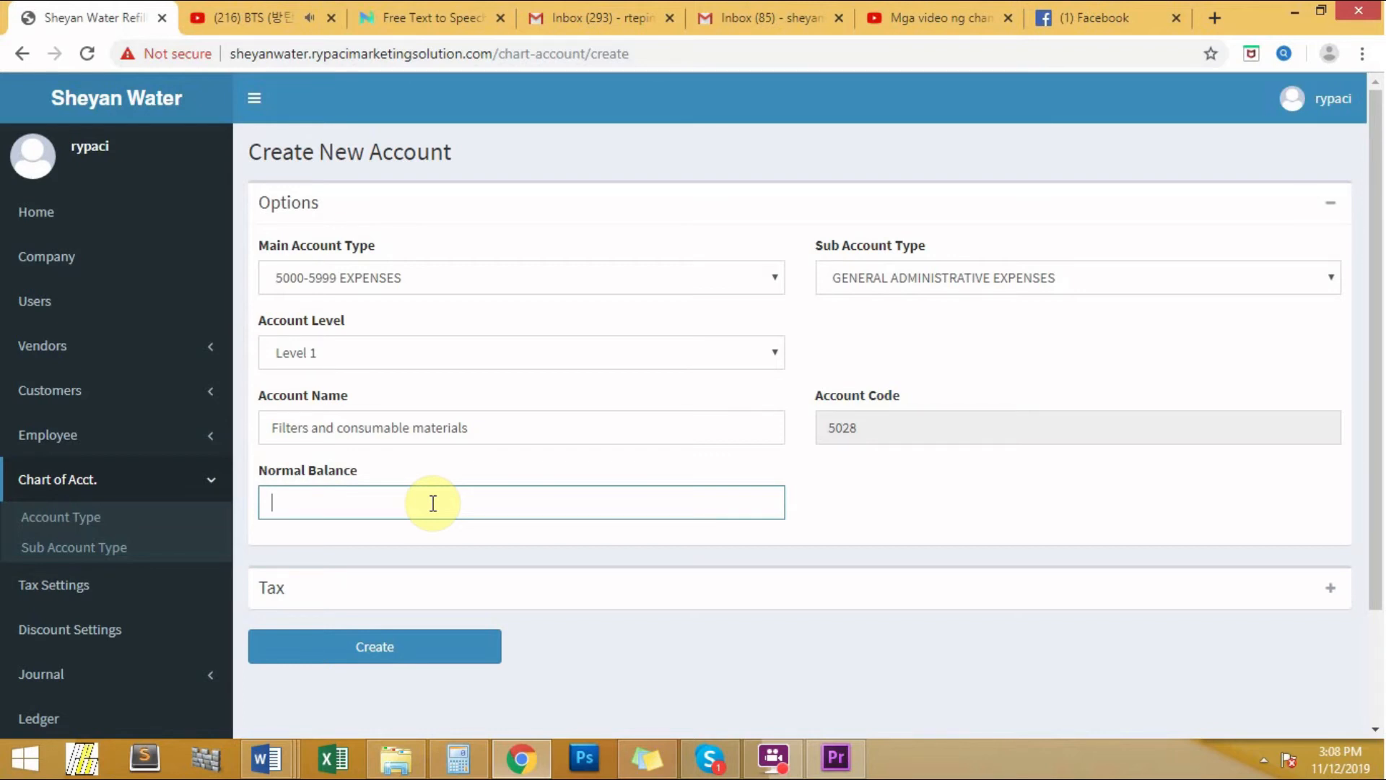
{"action": "left_click", "coordinate": [897, 510]}
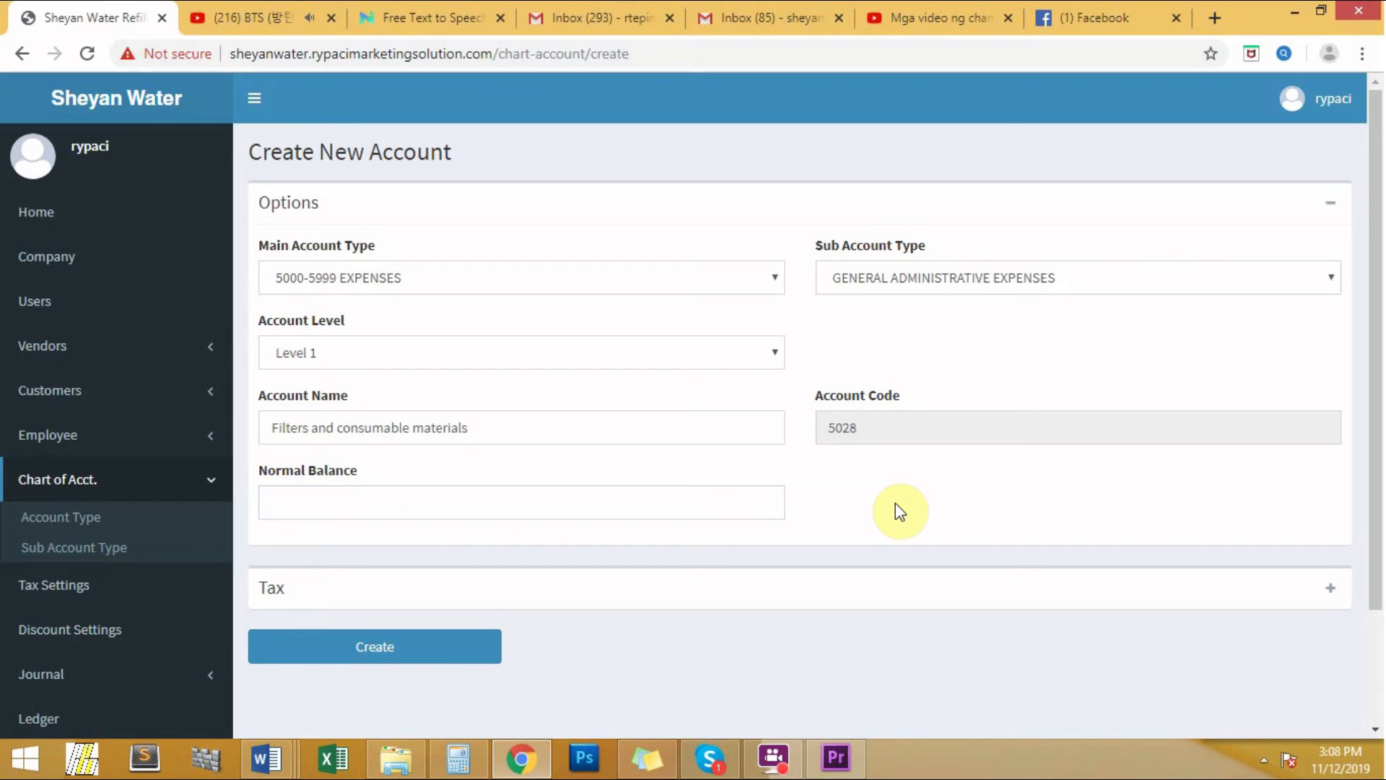
{"action": "left_click", "coordinate": [375, 653]}
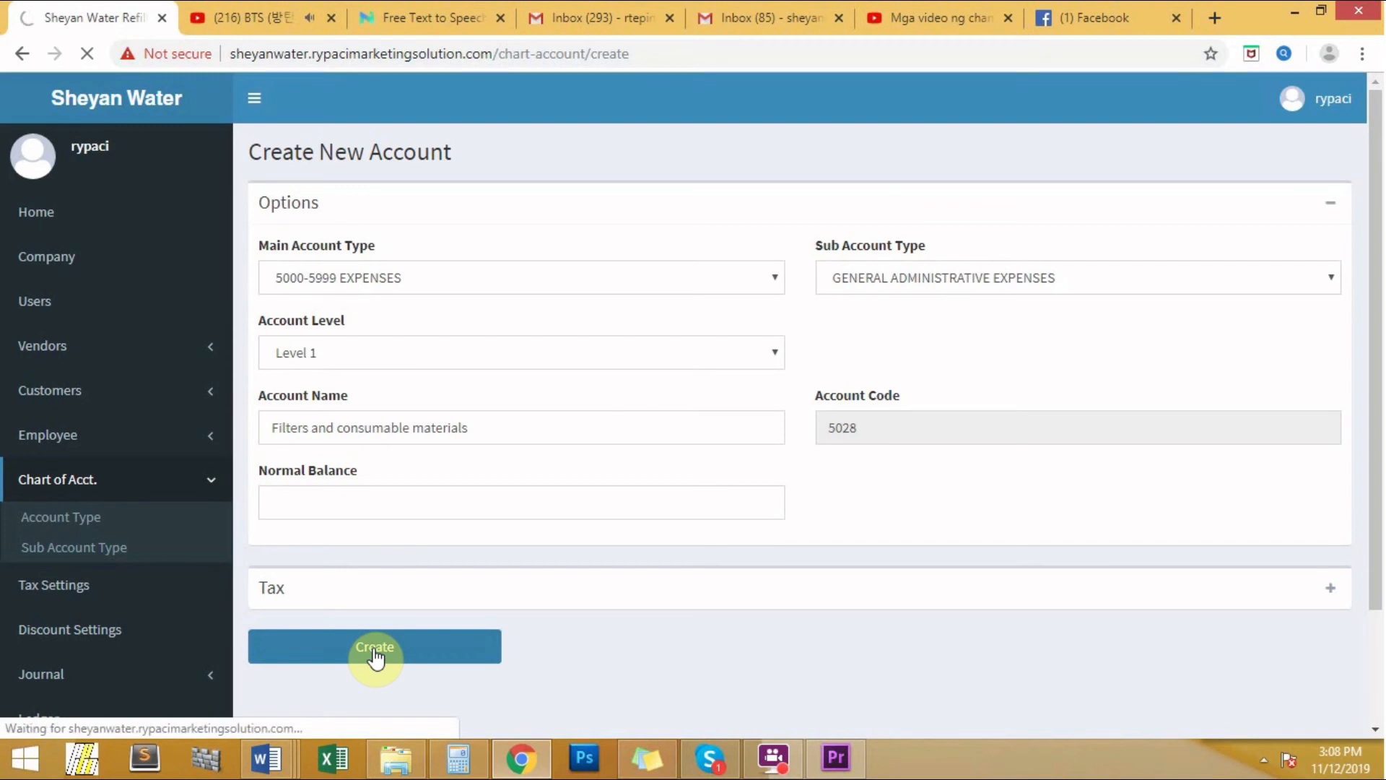